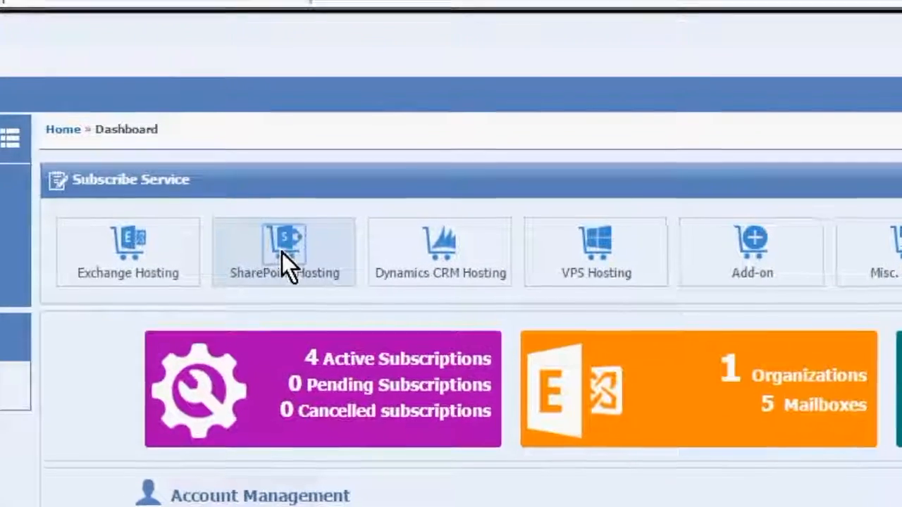
Start a SharePoint Hosting subscription using the P3 SharePoint Hosting package (25 users, 10 GB)
click(255, 211)
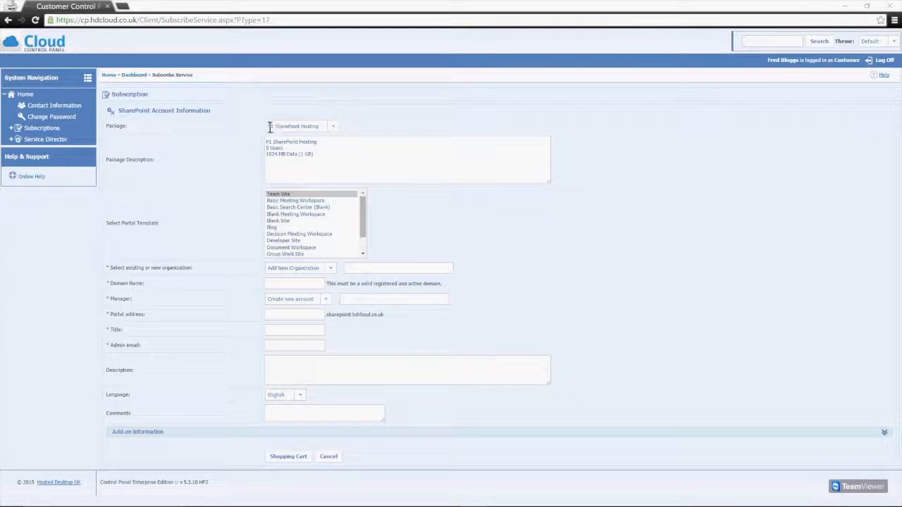
click(332, 127)
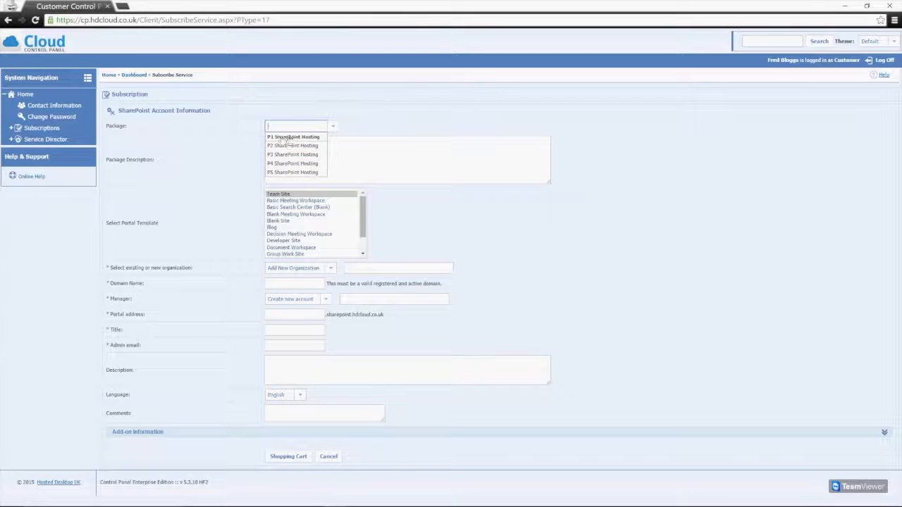
click(43, 344)
click(337, 127)
click(297, 137)
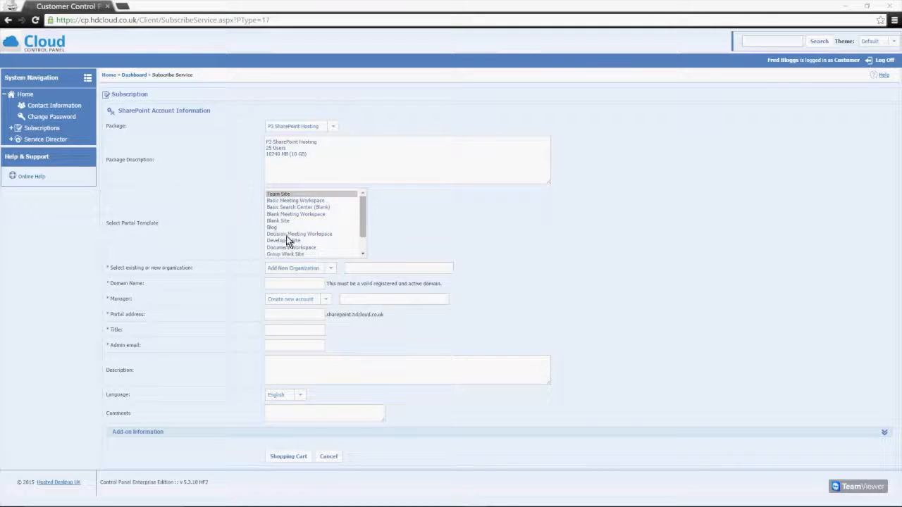
mouse_move(362, 215)
mouse_down()
mouse_move(361, 227)
mouse_move(362, 203)
mouse_up()
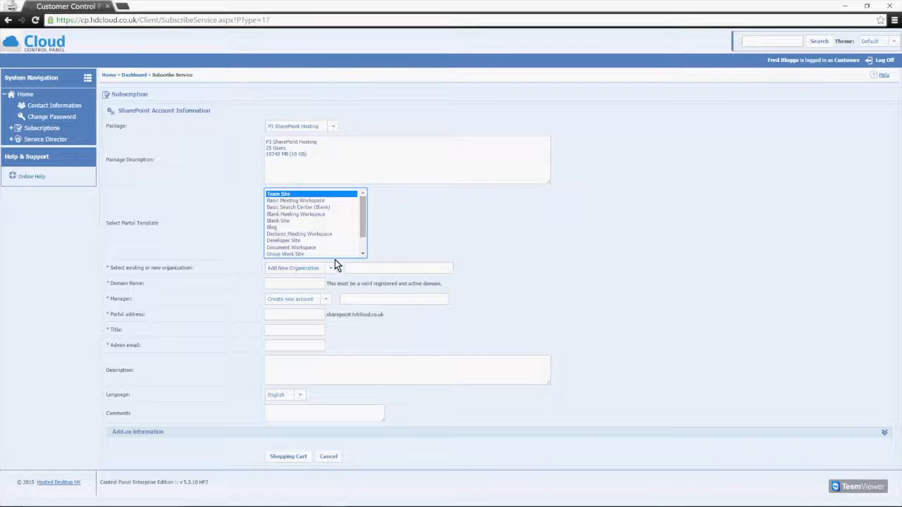
click(491, 220)
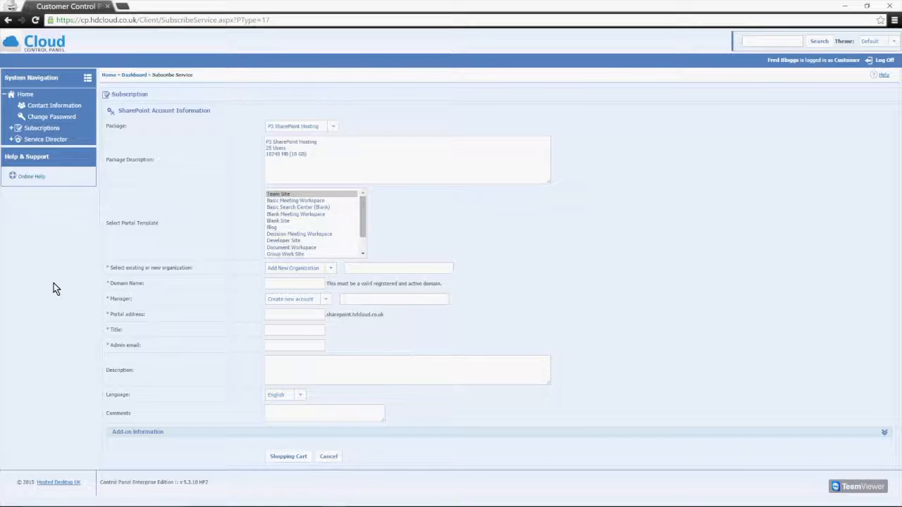
Enter tscloud.co.uk as the new organization and domain name
click(356, 268)
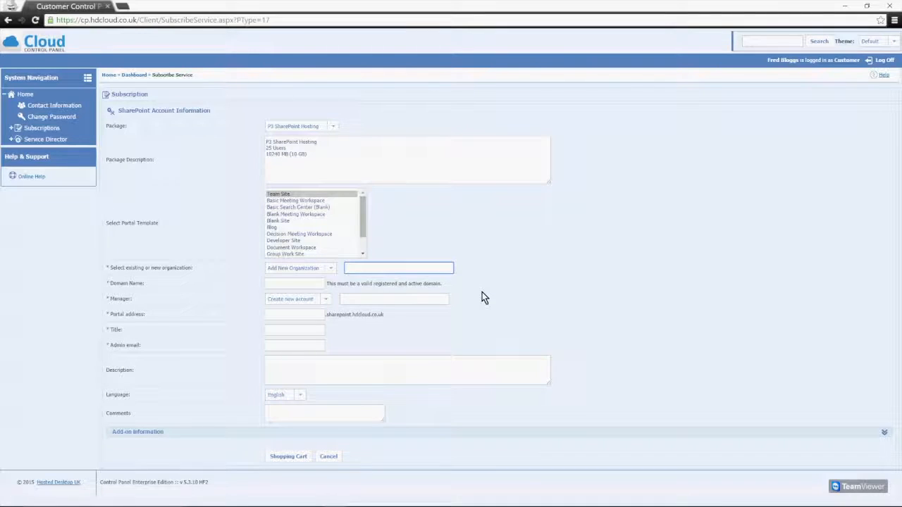
text(fmcor)
key(BackSpace)
key(BackSpace)
key(BackSpace)
key(BackSpace)
key(BackSpace)
text(tscli)
text(ud.co.uk)
key(Tab)
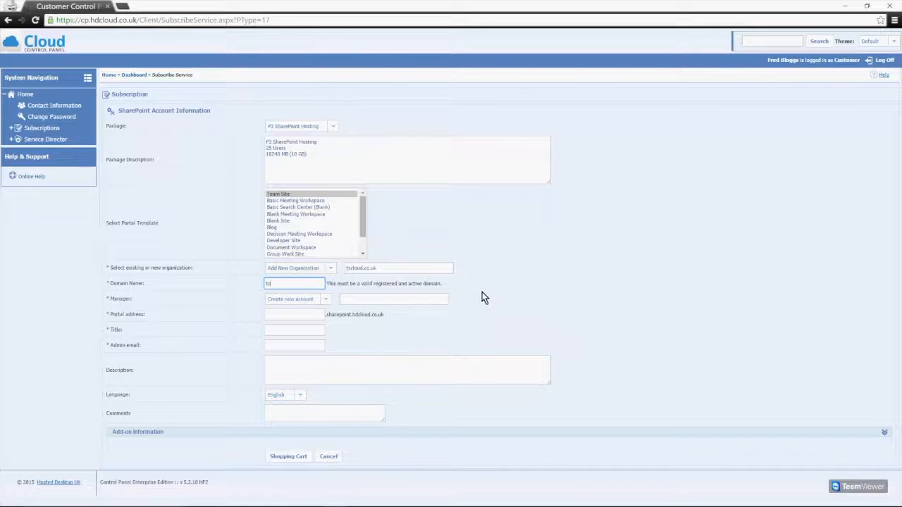
text(tscloud.co.uk)
Keep Create new account for the manager and type the new manager's account name
key(Tab)
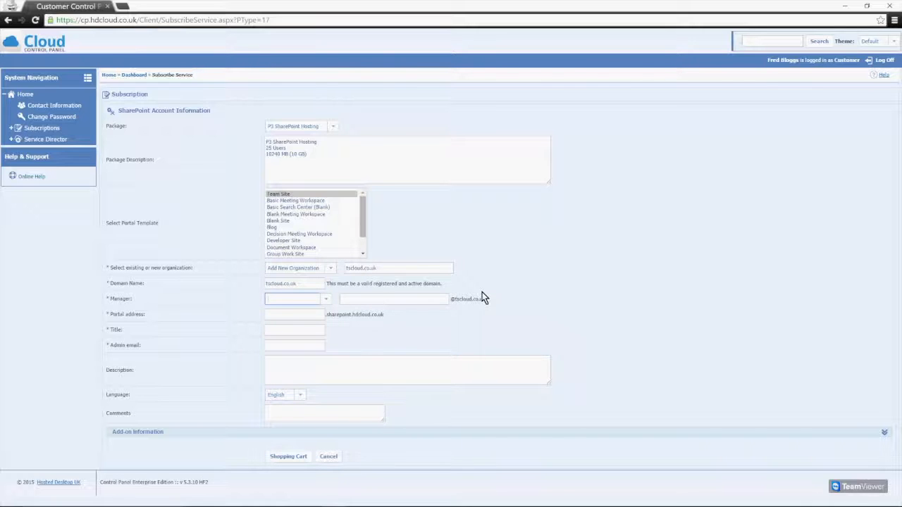
key(Tab)
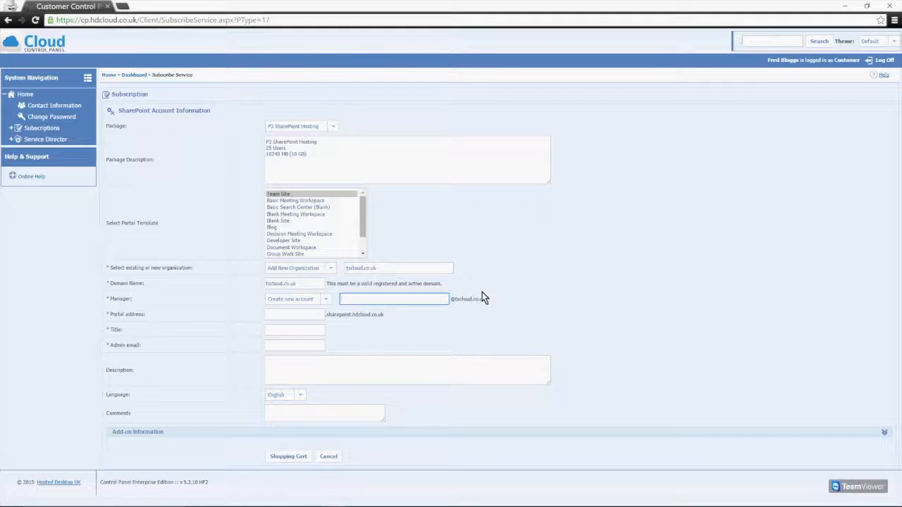
text(fred.bloggstscloud)
key(BackSpace)
key(BackSpace)
key(BackSpace)
key(BackSpace)
key(BackSpace)
key(BackSpace)
key(BackSpace)
key(BackSpace)
Fill in portal SPTEST2, title 'Sharepoint test', the admin e-mail and description 'Test Sharepoint Site'
click(293, 314)
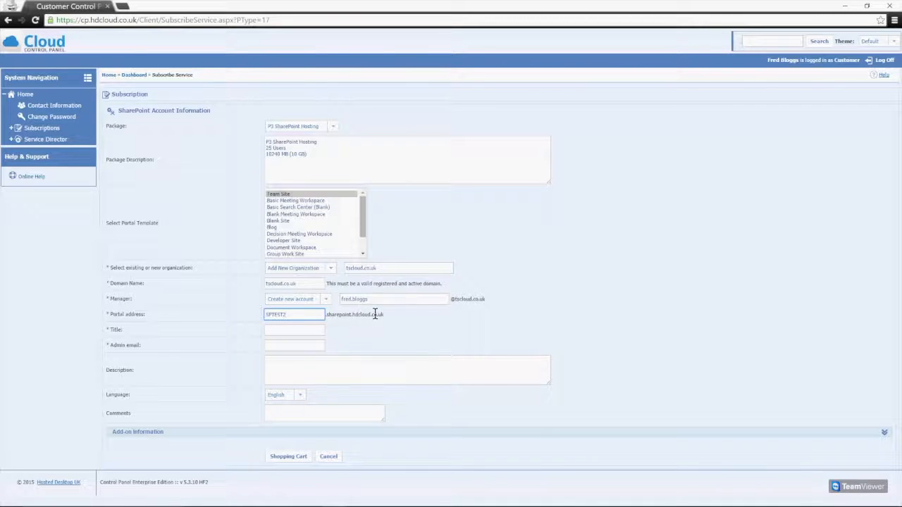
click(276, 330)
text(Sharepoint test)
key(Tab)
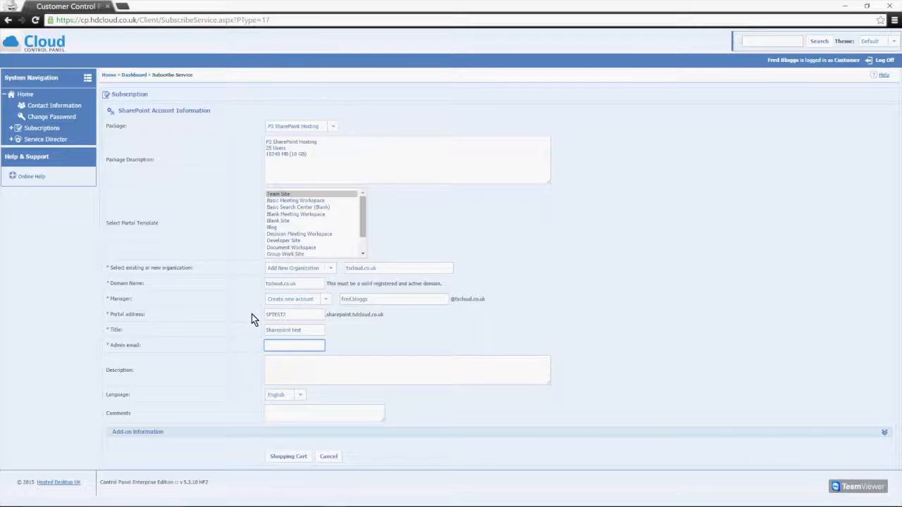
click(283, 363)
text(Test Sharepoint Site)
click(291, 413)
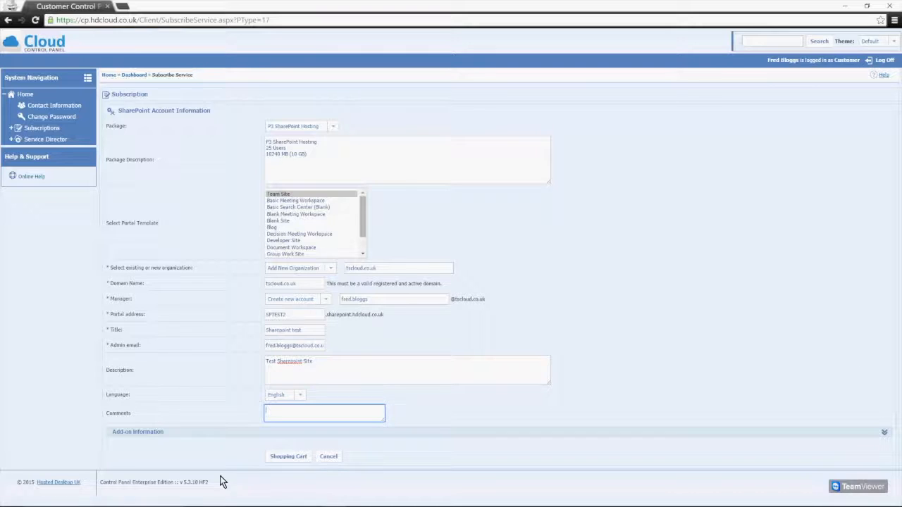
Add the P3 package for sptest2 to the shopping cart and return to the dashboard
click(285, 457)
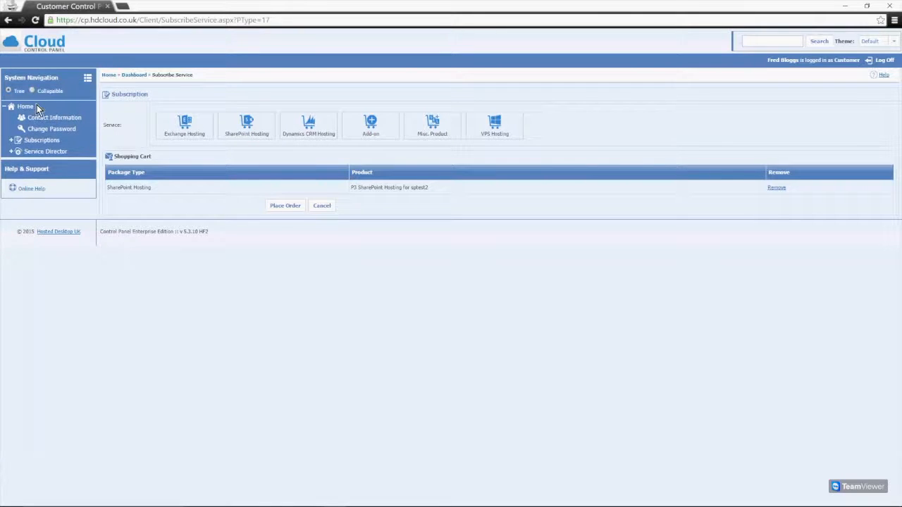
click(25, 106)
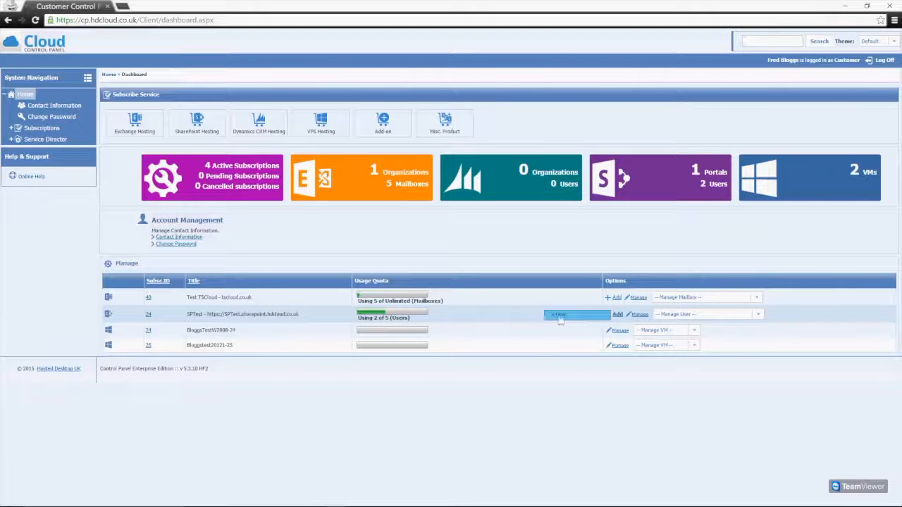
Open the SPTest subscription's management and view its permission levels
click(637, 318)
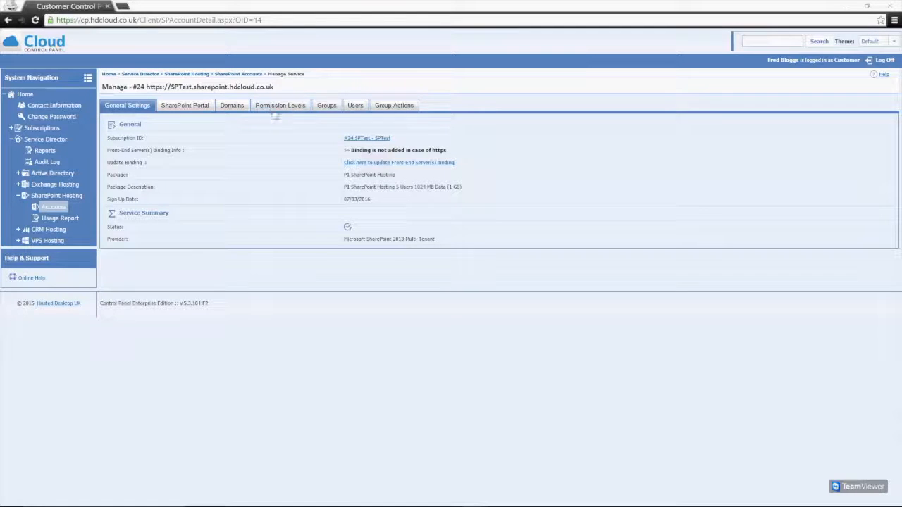
click(273, 109)
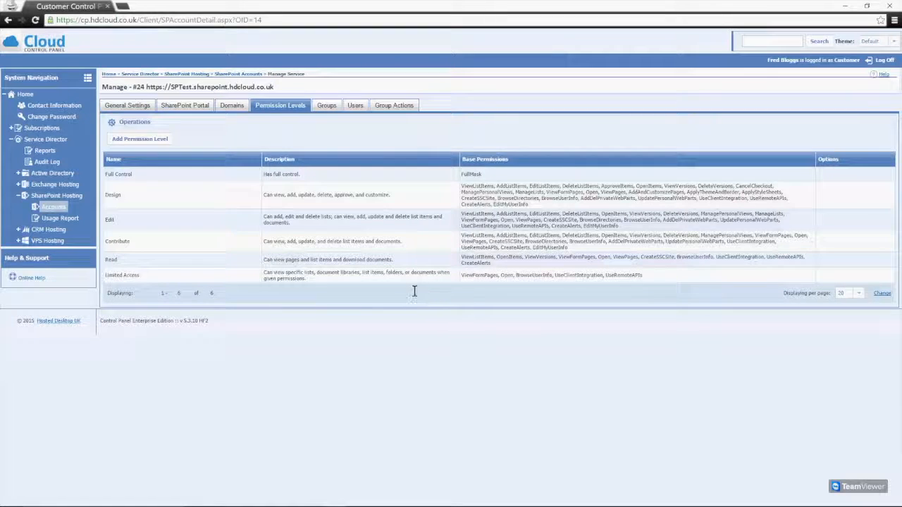
Add a 'Custom Perms' permission level granting FullMask and save it
click(135, 141)
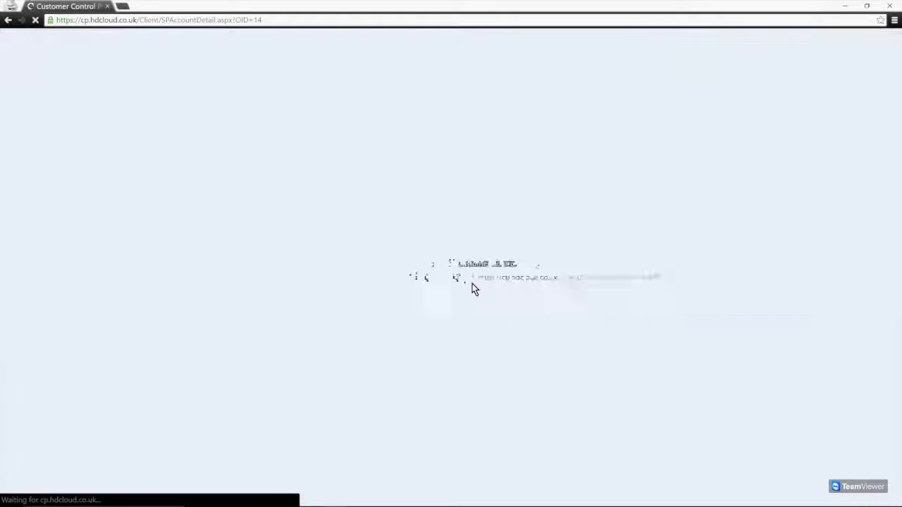
click(251, 142)
text(Custom Pe)
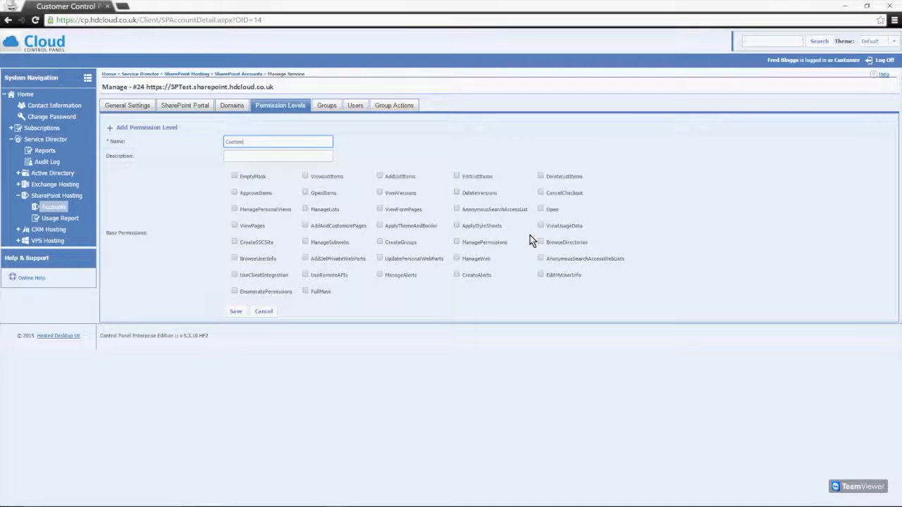
text(rms)
key(Tab)
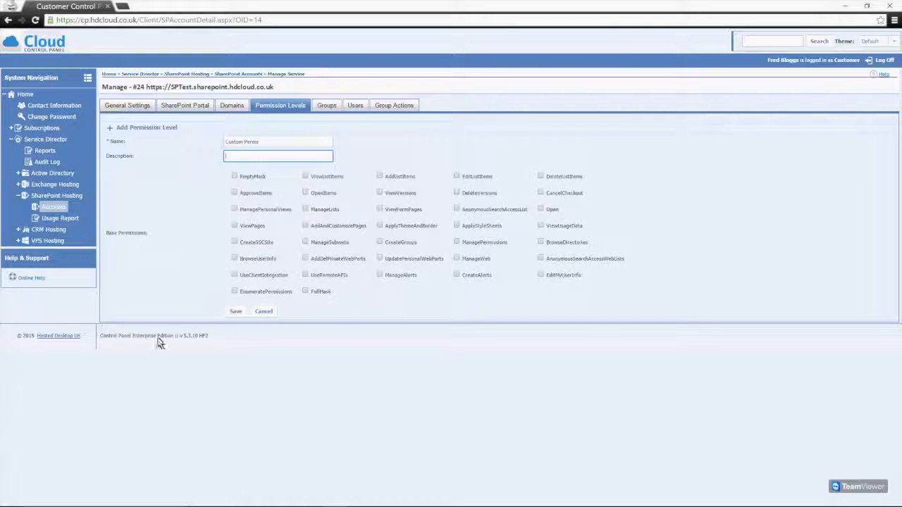
click(234, 312)
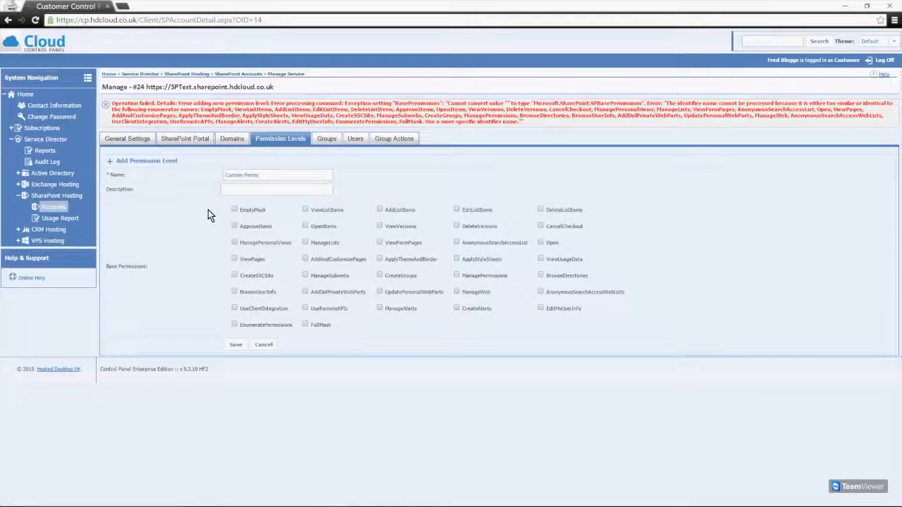
click(305, 325)
click(235, 344)
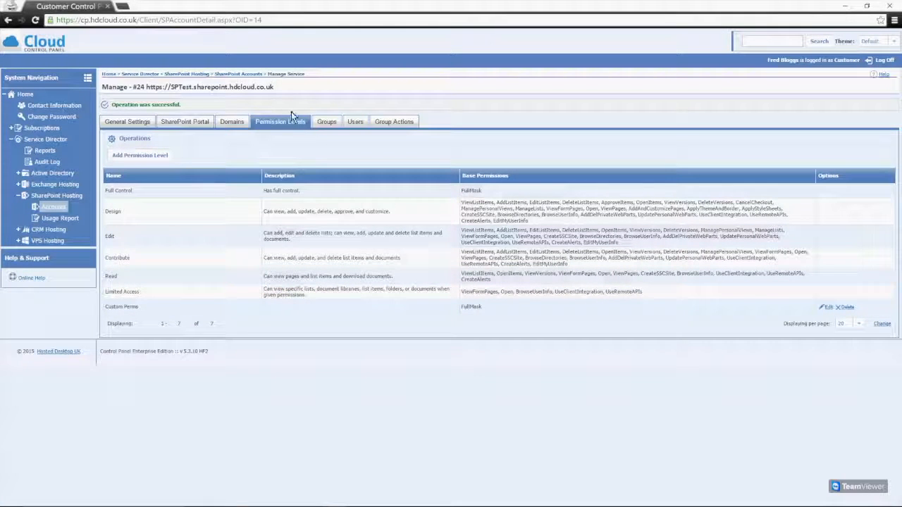
click(326, 124)
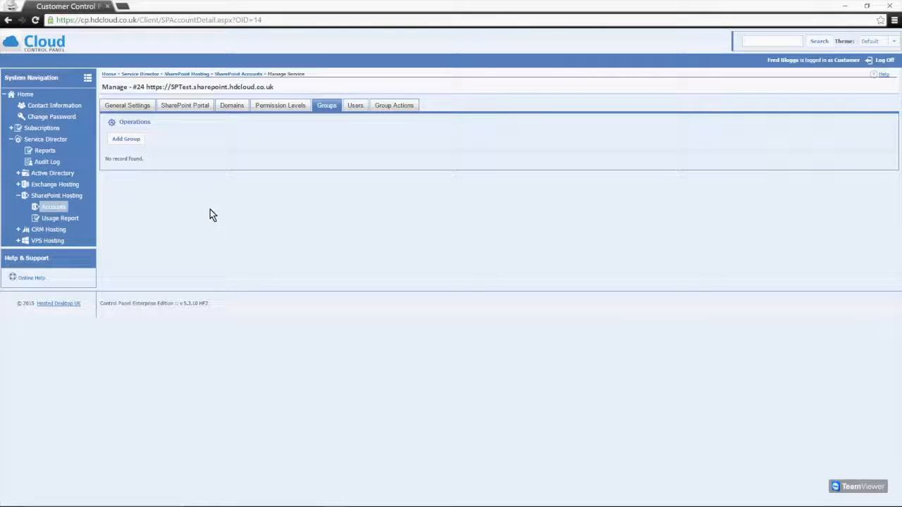
Create a 'Limited Users' group with Read permission and the second available member
click(135, 141)
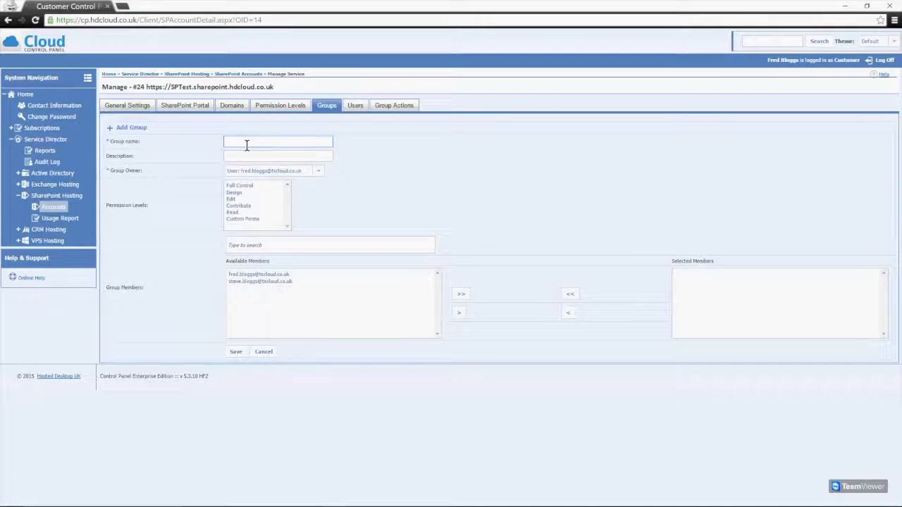
text(ited Users)
click(302, 154)
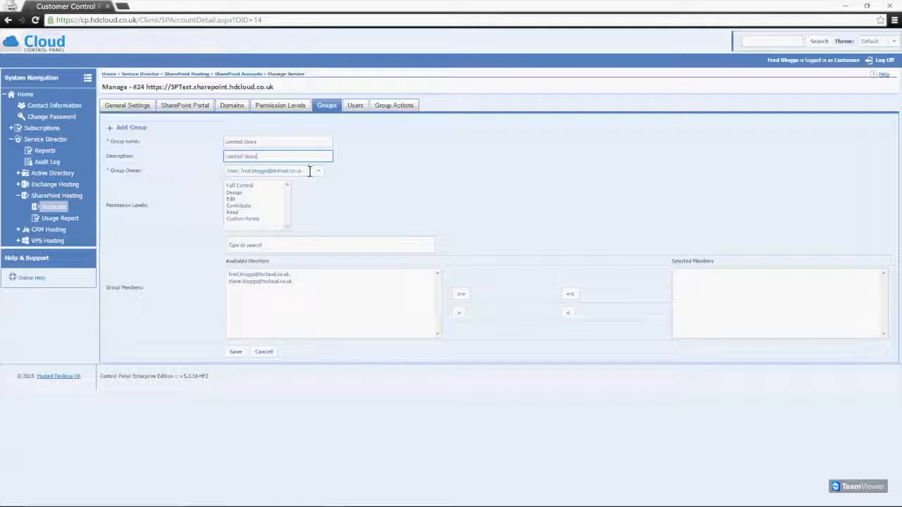
click(235, 212)
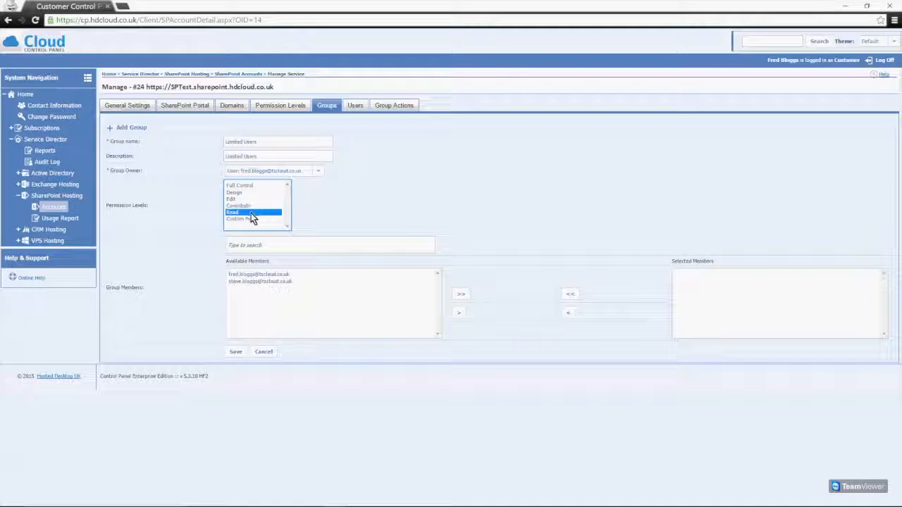
click(346, 200)
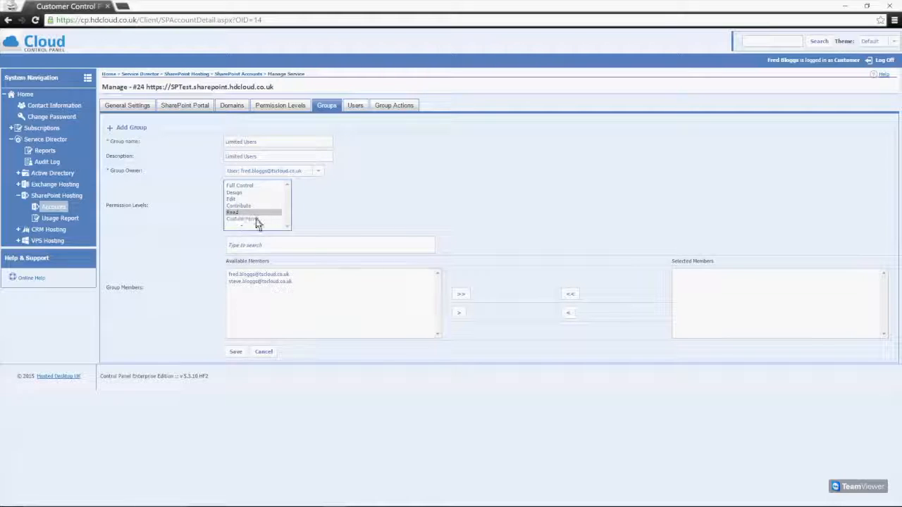
click(241, 281)
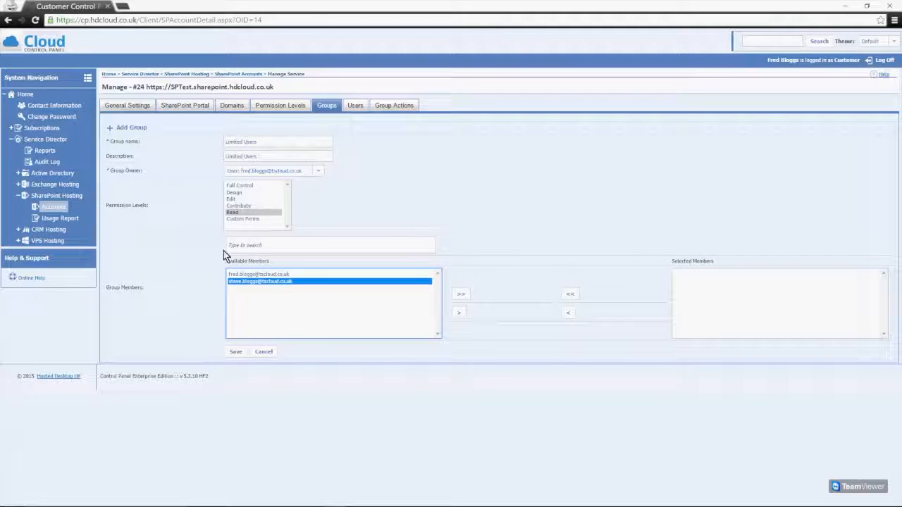
click(459, 313)
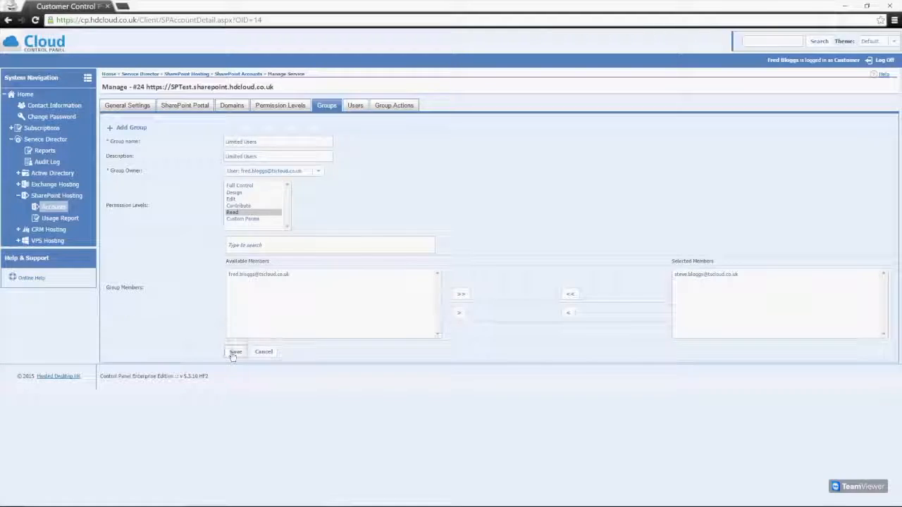
click(233, 350)
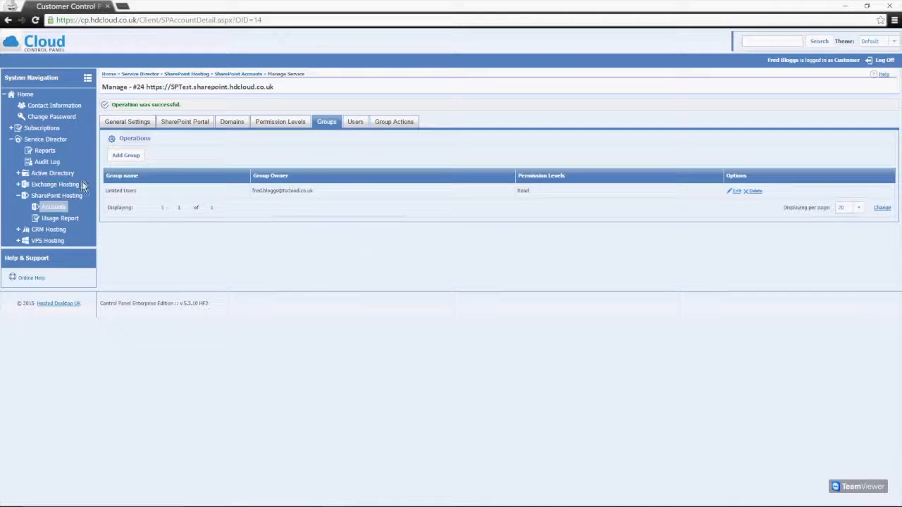
click(756, 191)
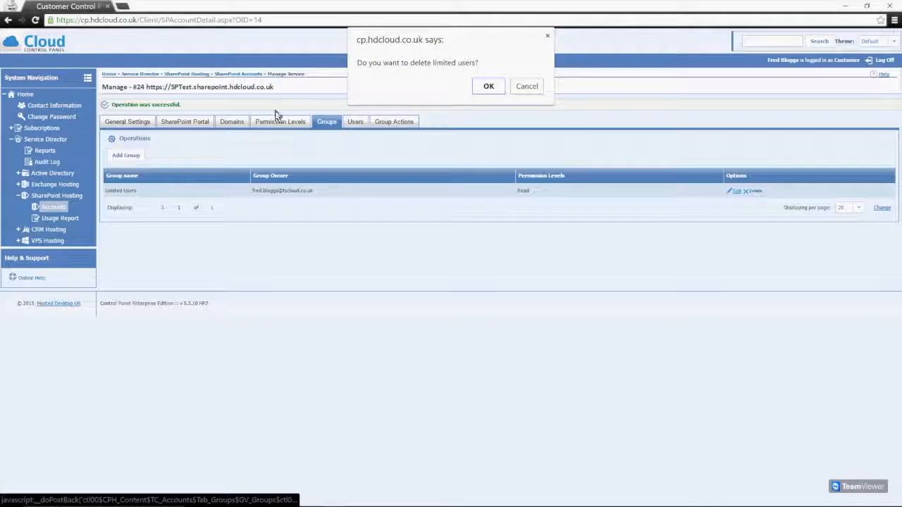
Confirm deleting the Limited Users group with OK
click(487, 87)
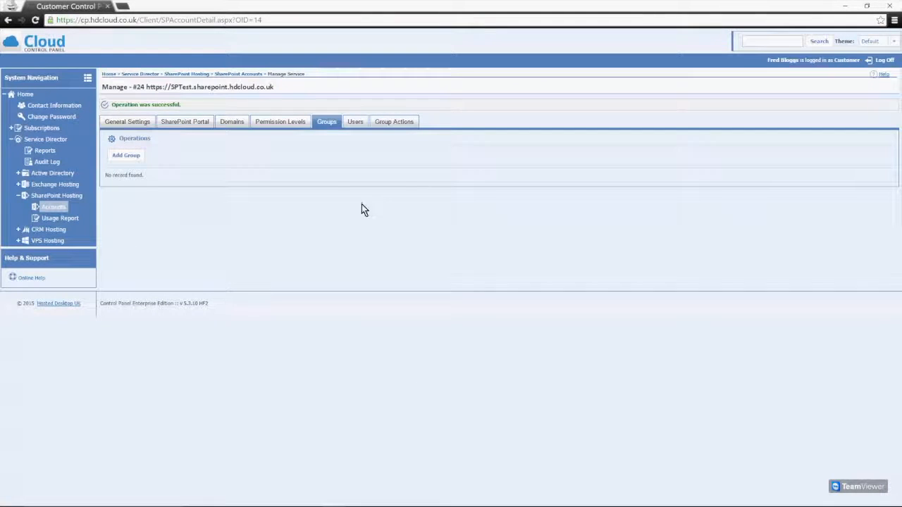
Open an empty Add User form under Users and step through its fields without entering values
click(352, 122)
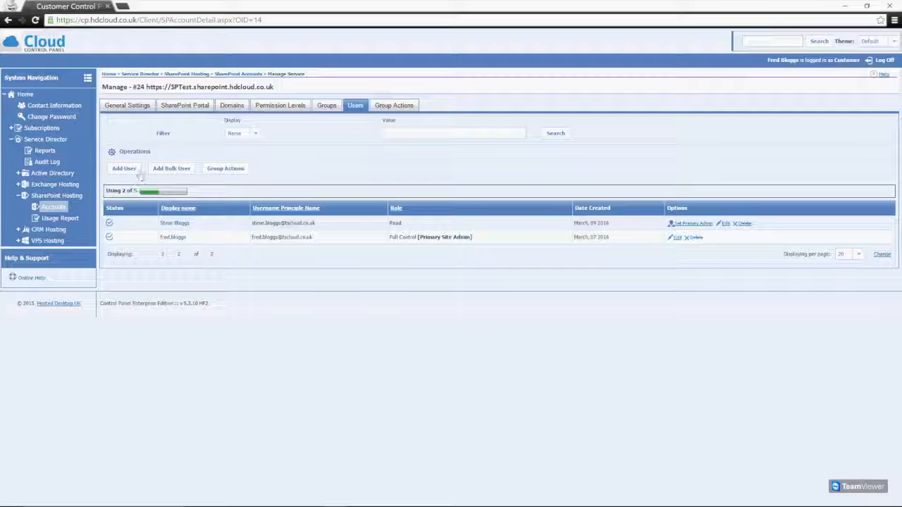
click(127, 170)
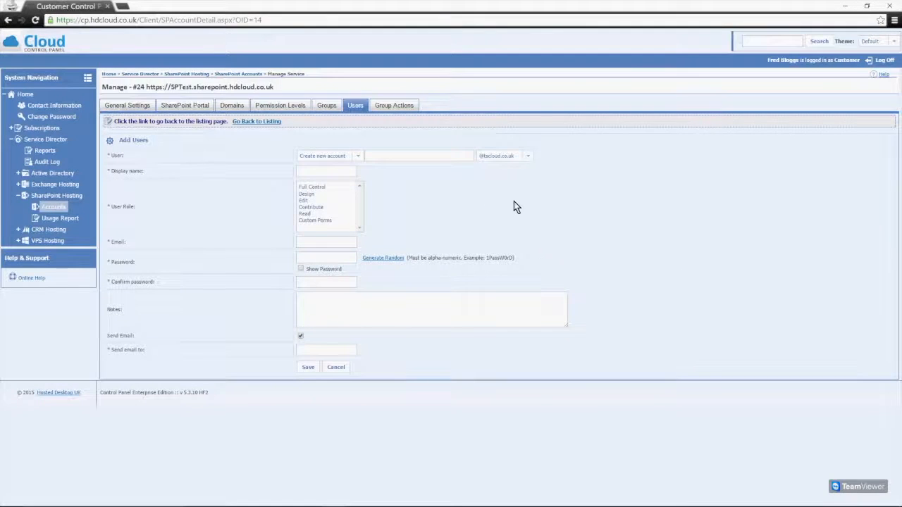
click(451, 155)
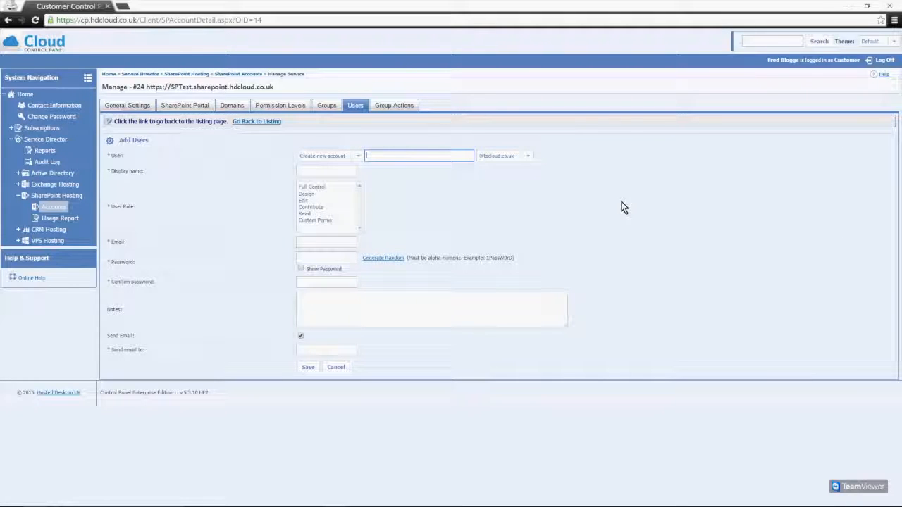
click(326, 172)
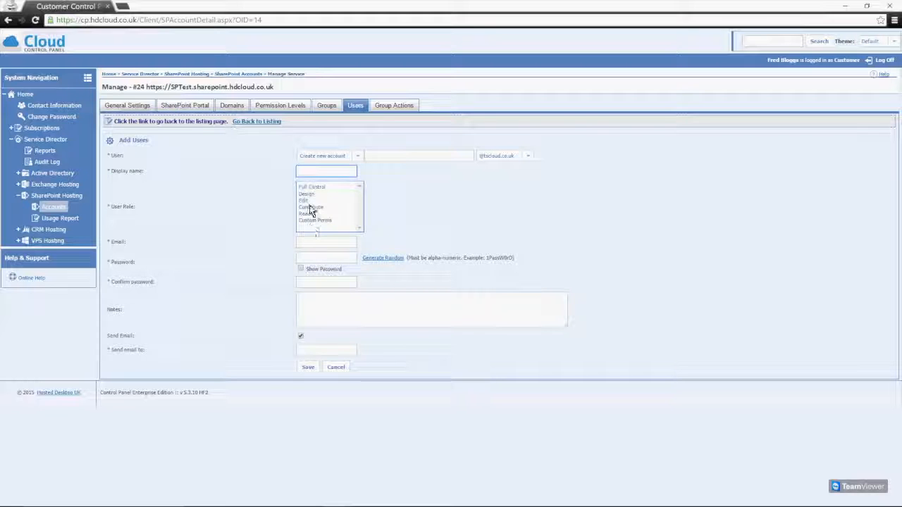
click(322, 241)
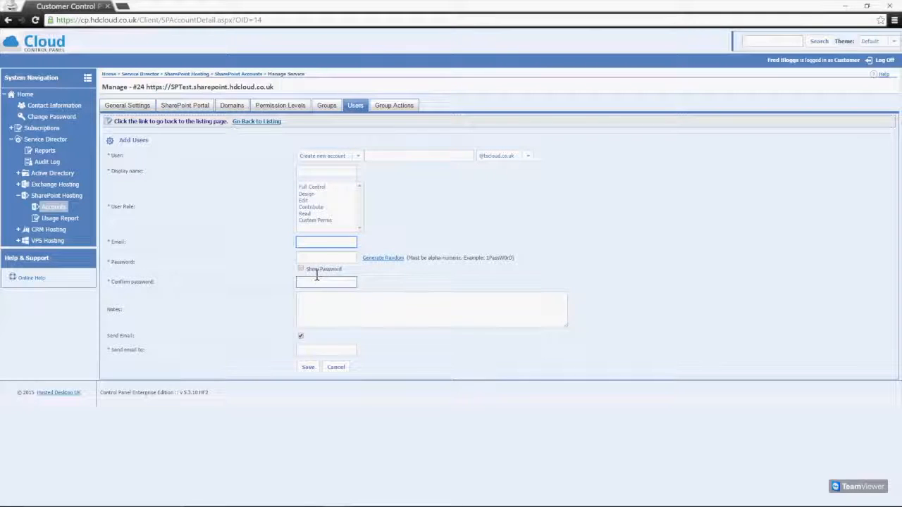
click(318, 315)
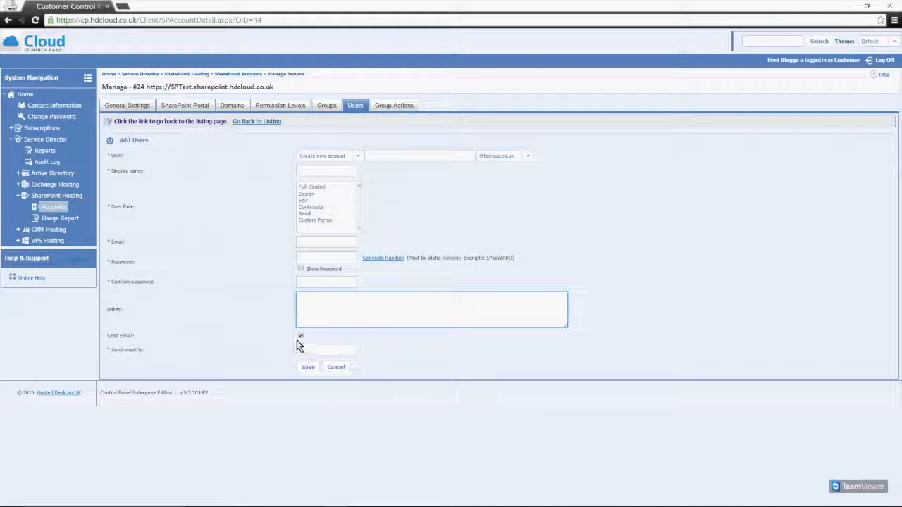
click(300, 336)
click(305, 348)
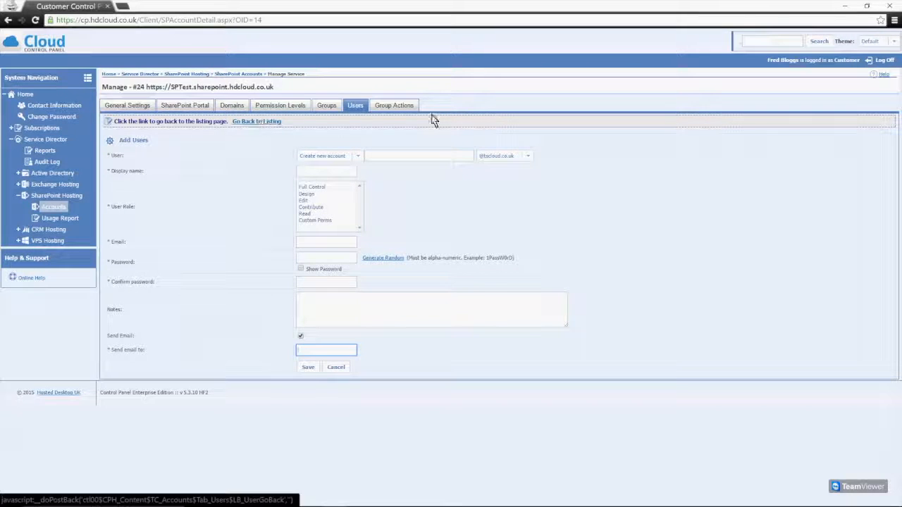
Edit the read-only user: set role to Contribute and delete the 'Read Only User' note
click(250, 122)
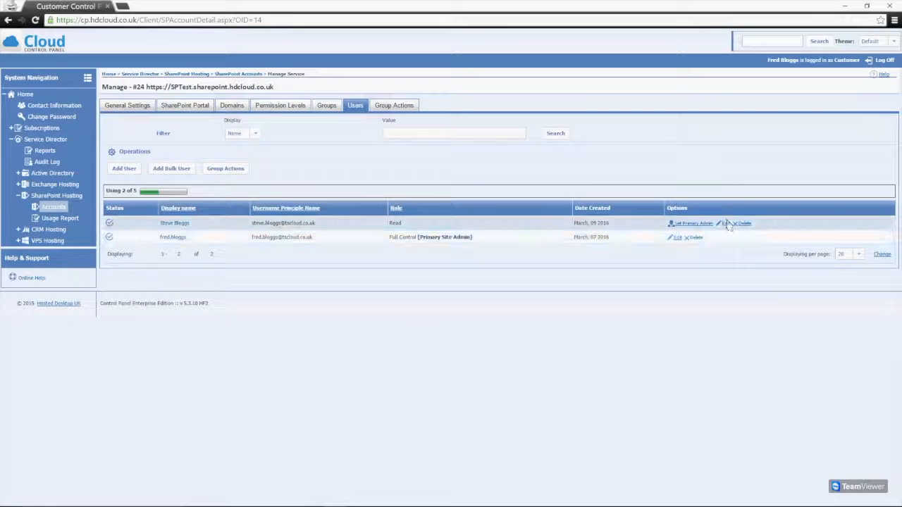
click(726, 223)
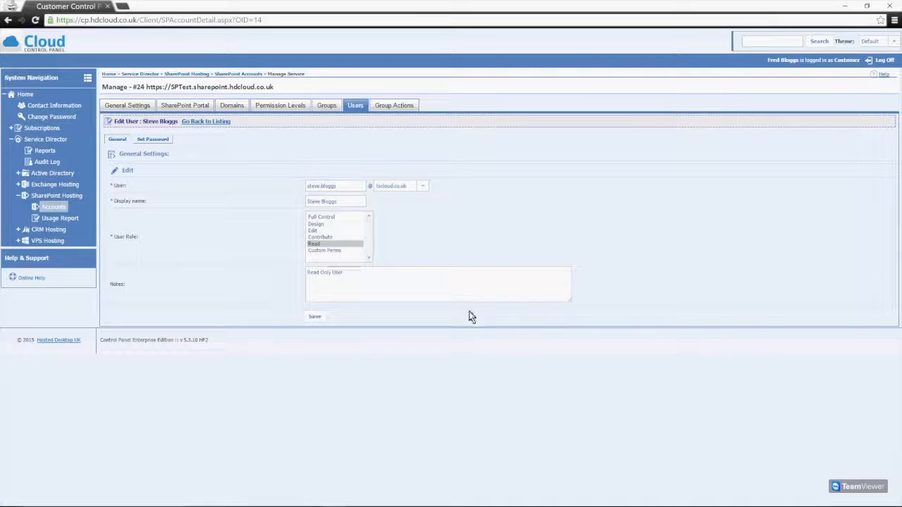
click(362, 273)
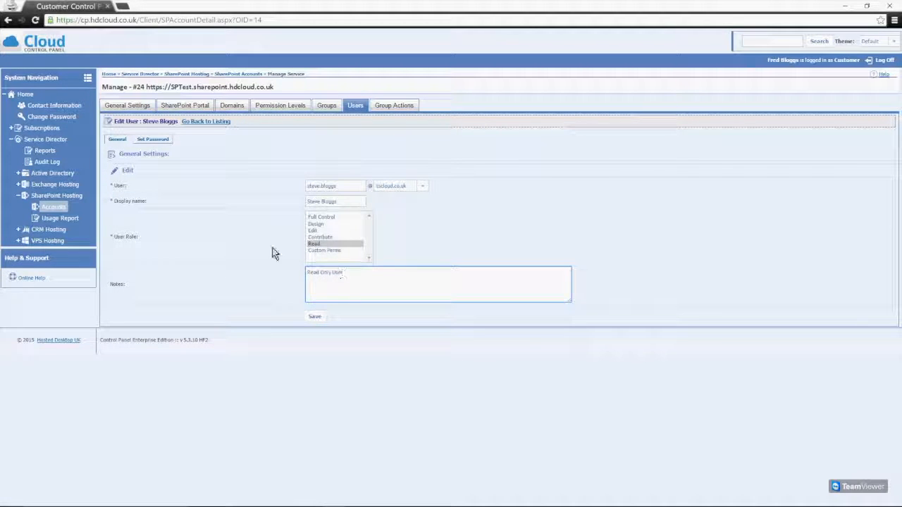
click(323, 238)
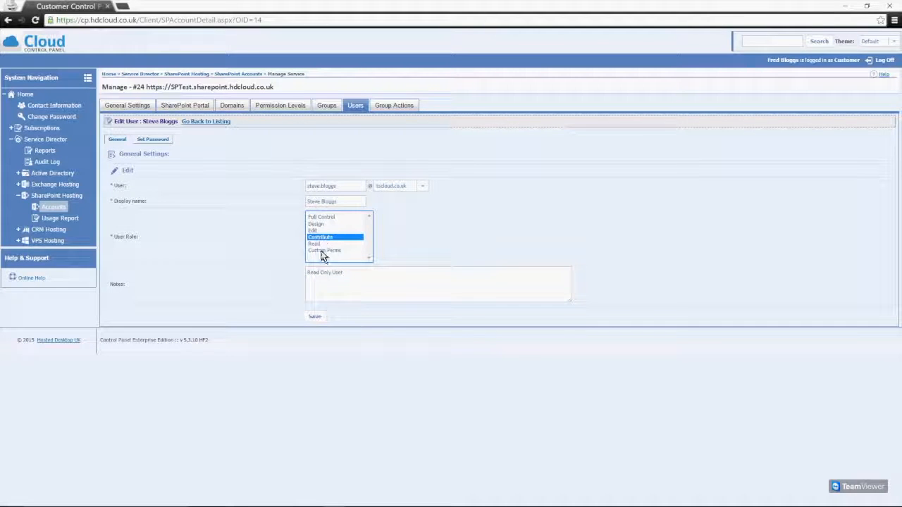
click(316, 278)
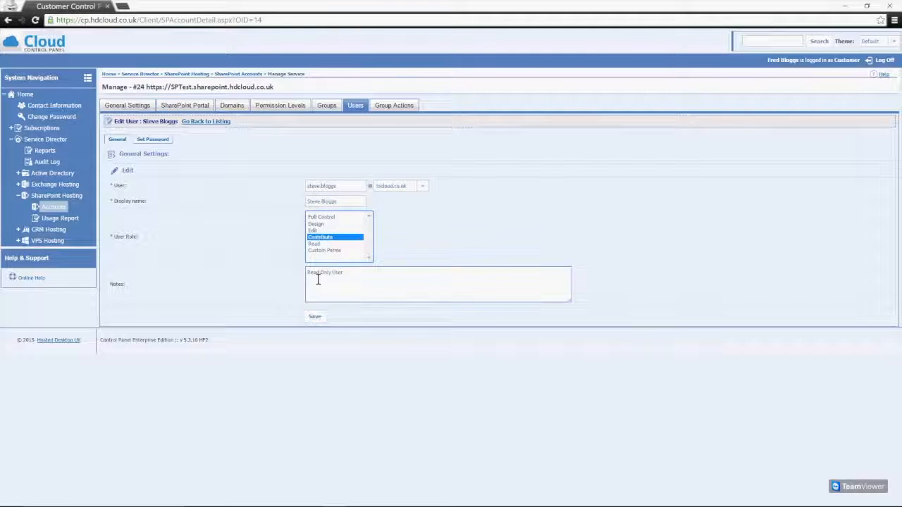
drag(305, 271, 346, 298)
key(BackSpace)
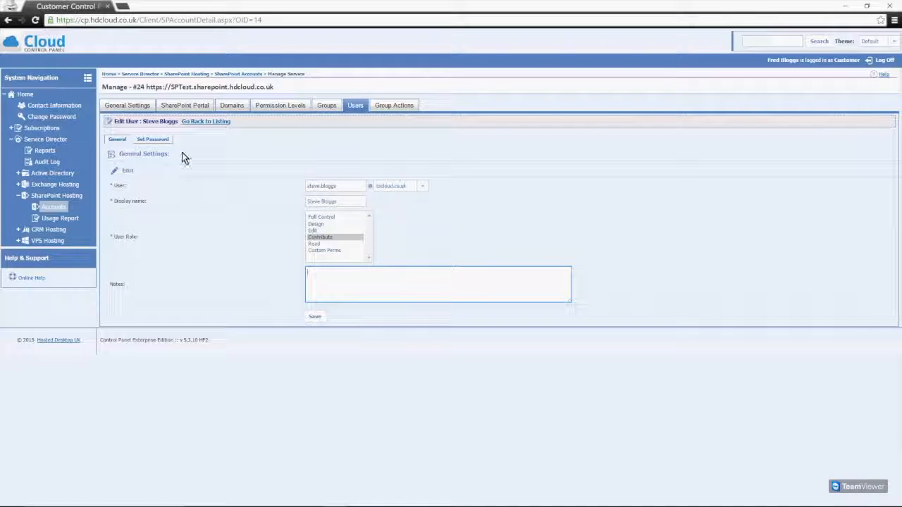
click(152, 140)
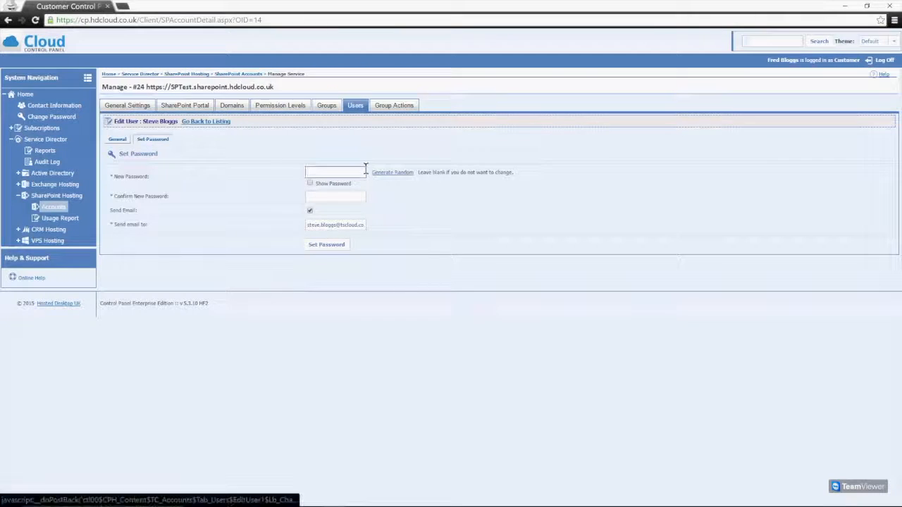
Generate a random new password, briefly reveal and hide it, and turn off the email notification
click(392, 173)
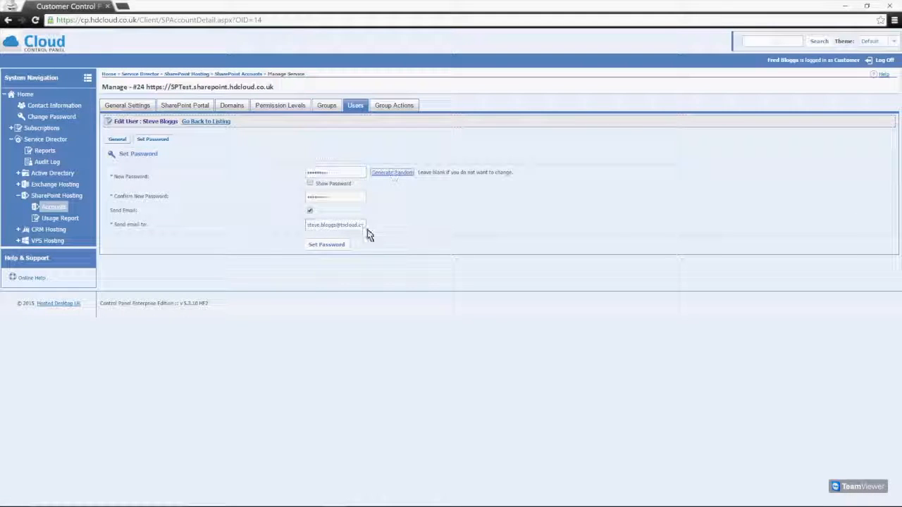
click(310, 183)
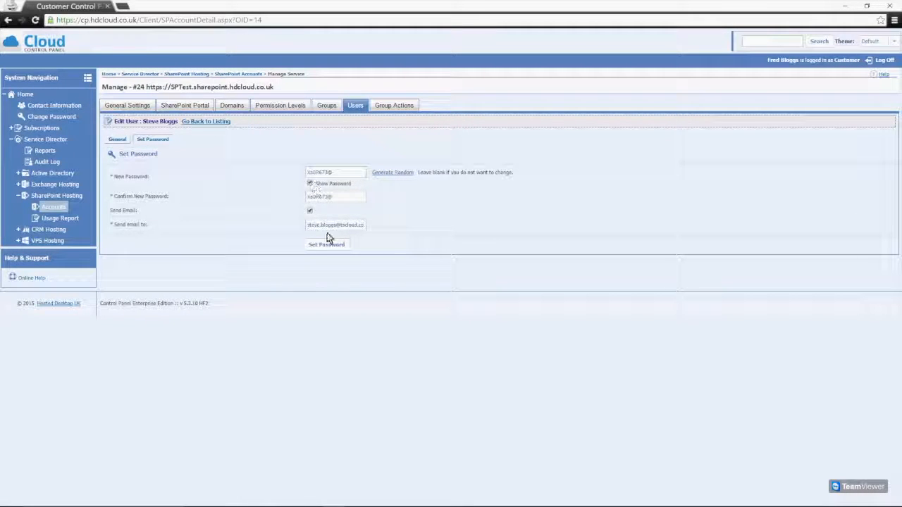
click(310, 183)
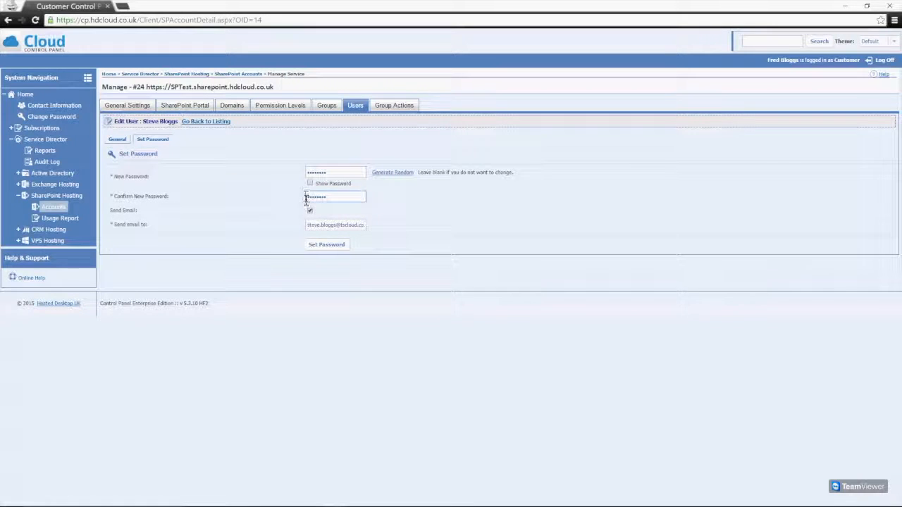
click(310, 209)
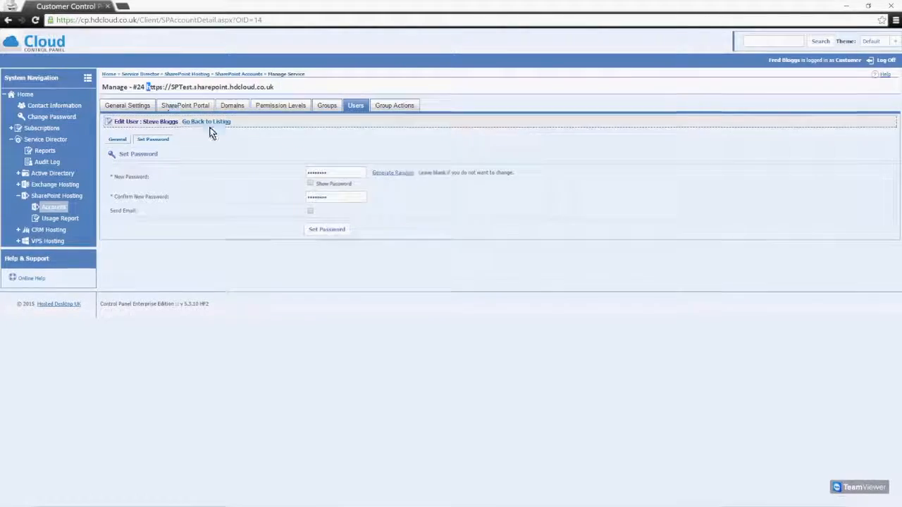
Copy the SP Test site address and load it in a new private browser tab
drag(308, 97, 163, 98)
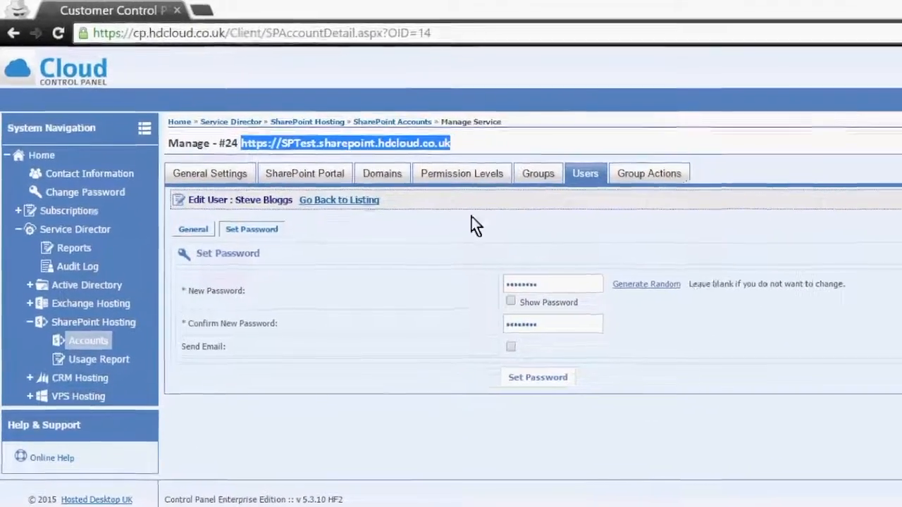
right_click(274, 133)
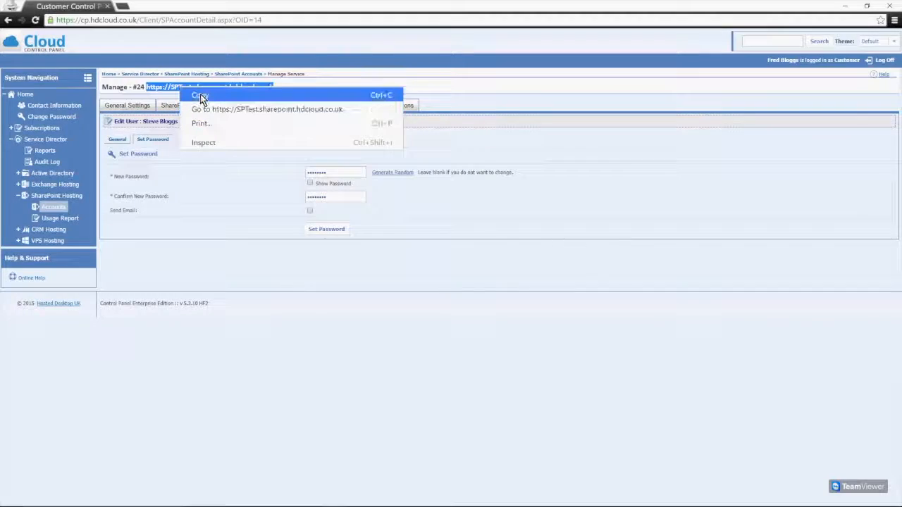
click(399, 190)
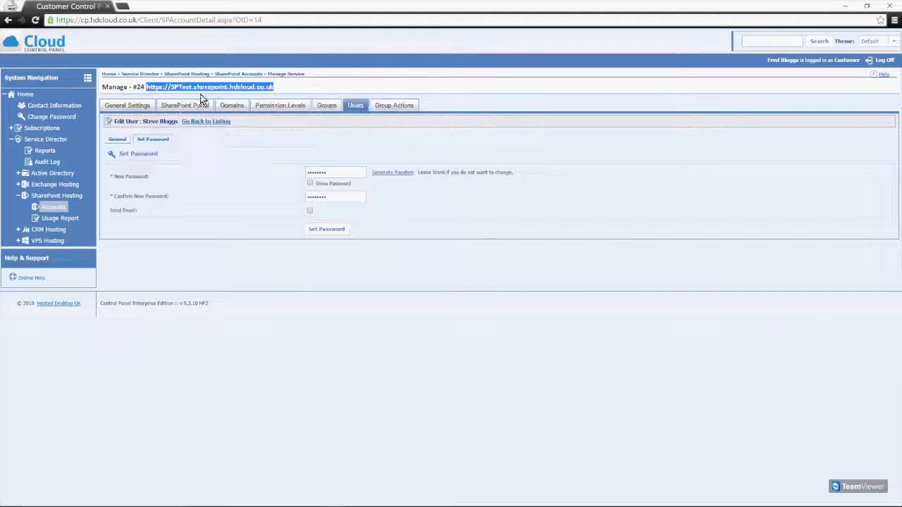
click(123, 7)
right_click(117, 19)
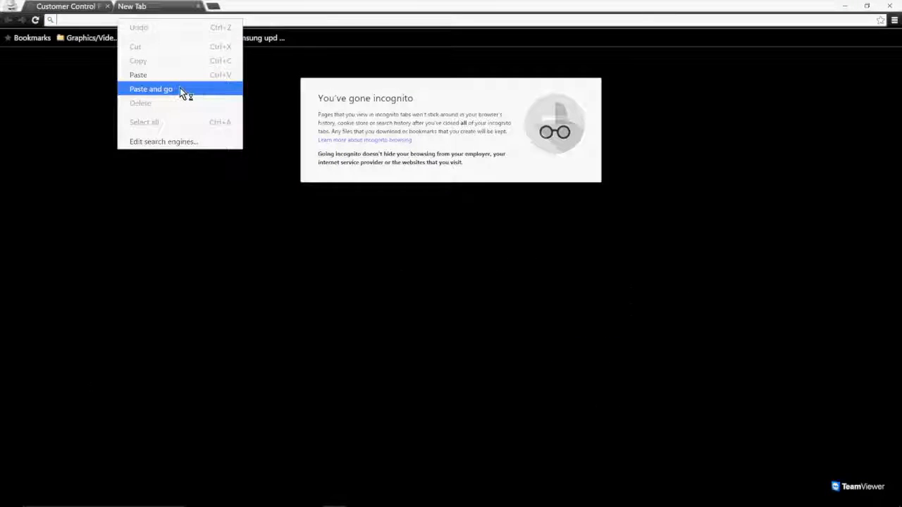
click(180, 87)
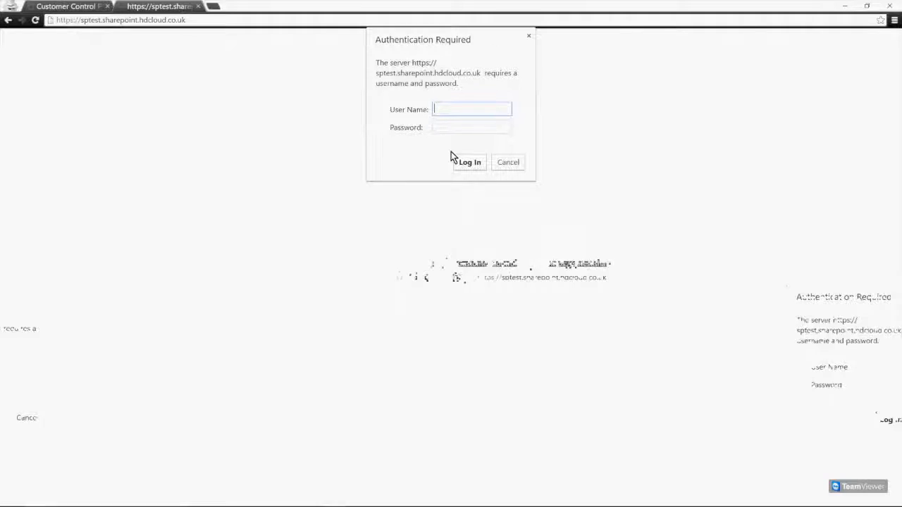
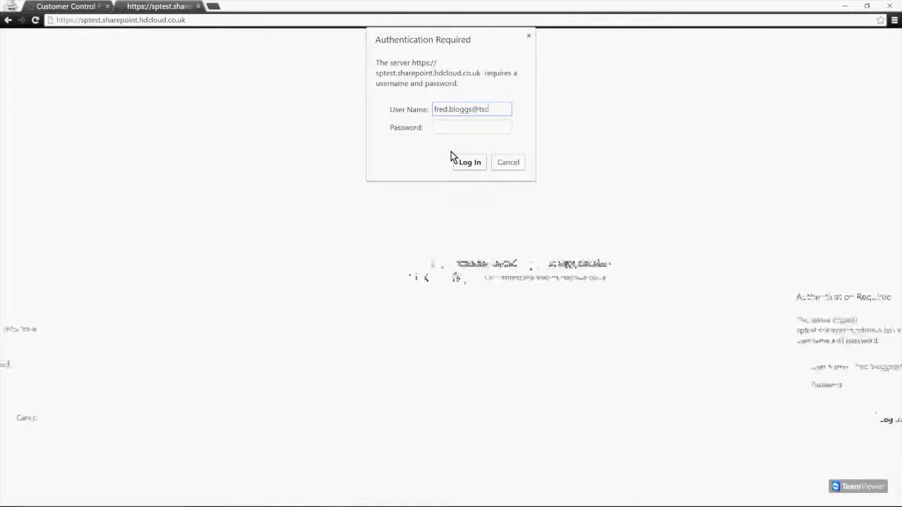
Sign in with the user's e-mail address and password
key(Tab)
text(******)
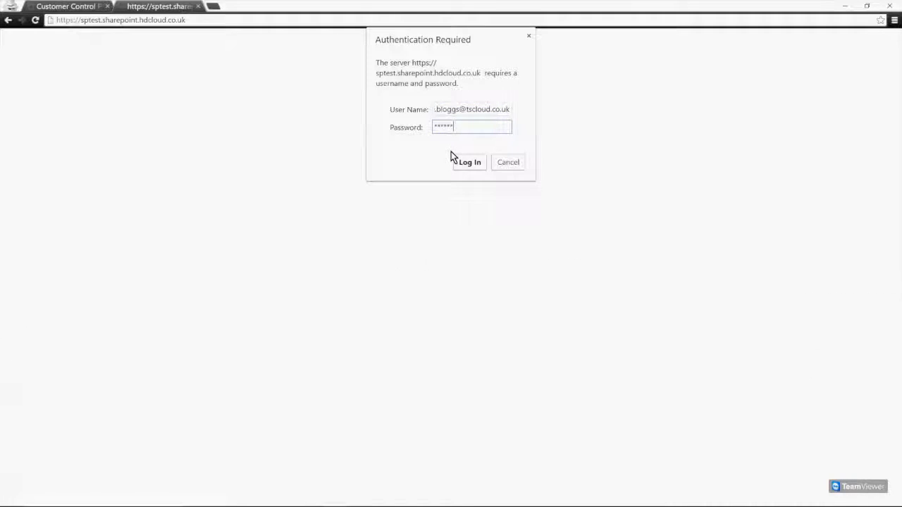
key(Return)
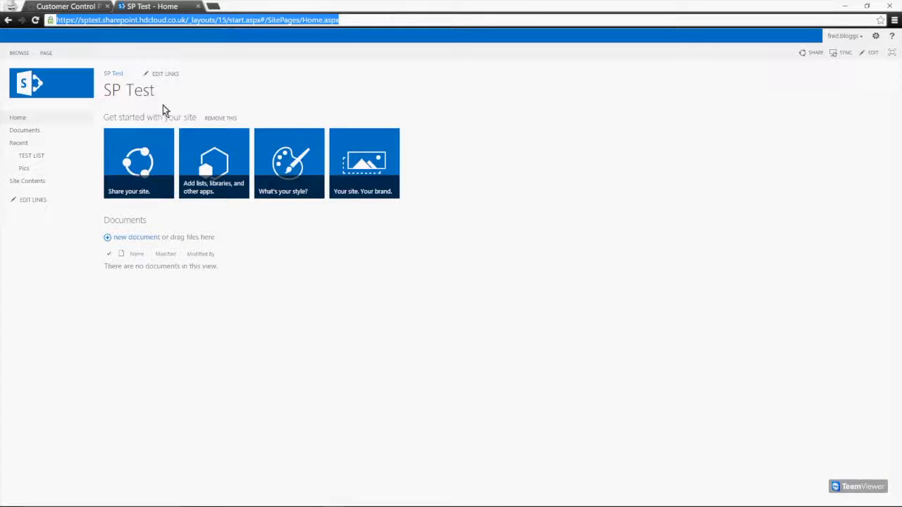
Use the 'Your site. Your brand.' tile to reach the Title, Description and Logo settings
click(423, 364)
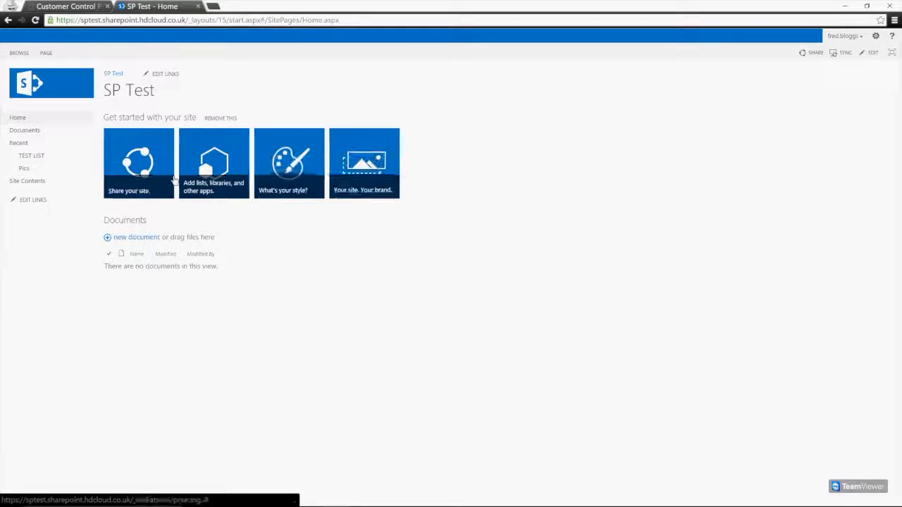
click(385, 181)
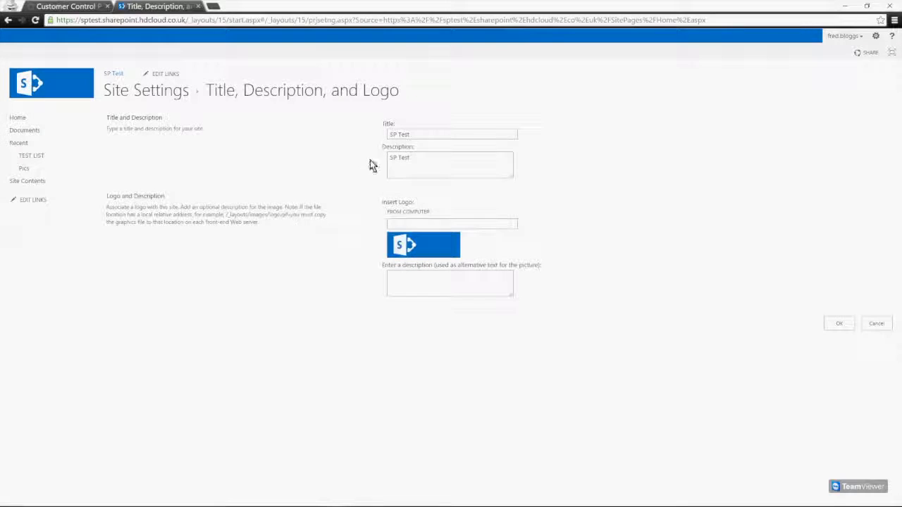
Review the SP Test title and description fields without changing them
click(422, 135)
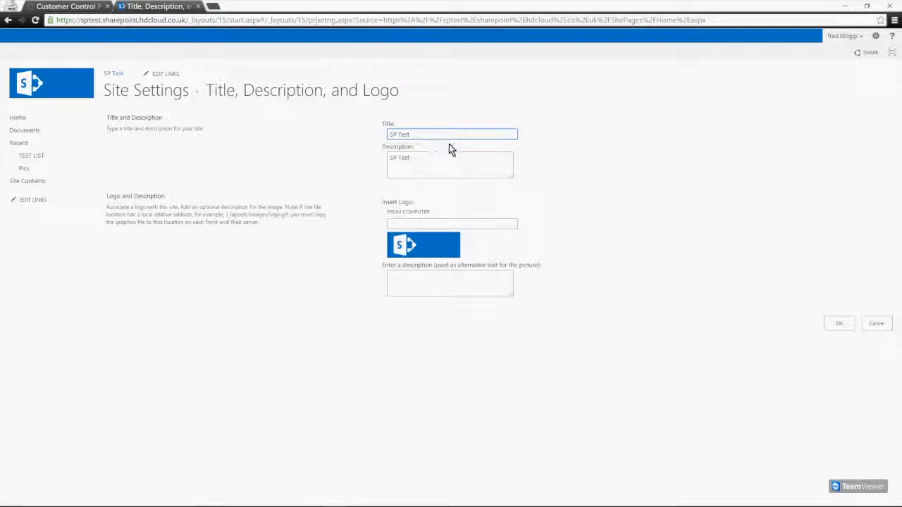
drag(429, 133, 317, 131)
click(437, 134)
drag(426, 159, 368, 154)
click(426, 163)
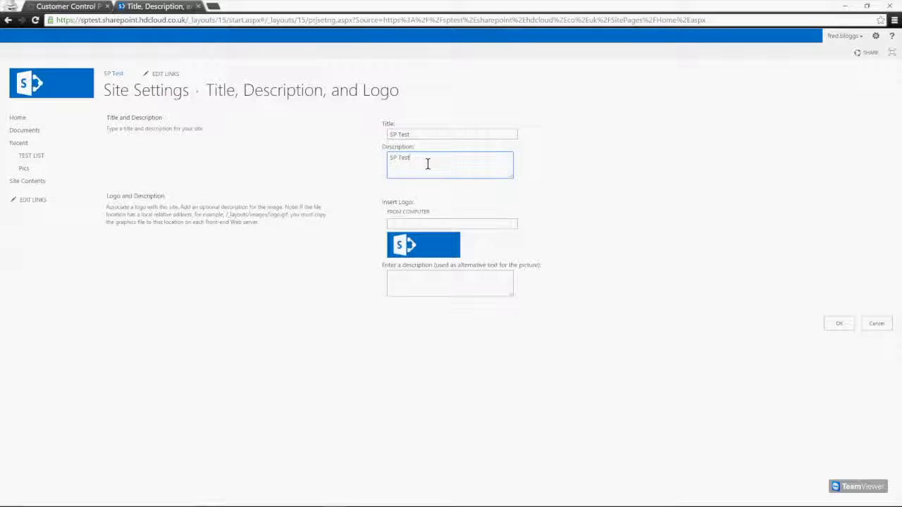
click(248, 292)
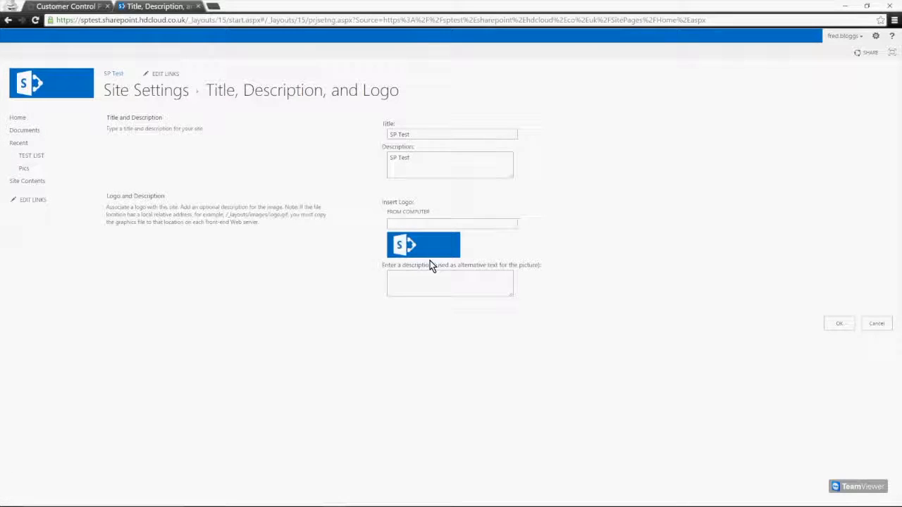
Start a logo upload from the computer, cancel it, and save the settings unchanged
click(400, 214)
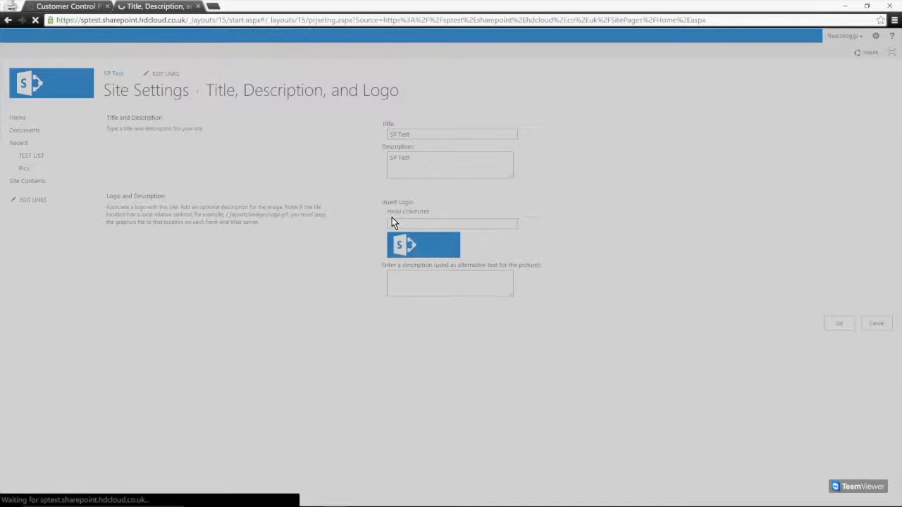
drag(397, 227, 260, 163)
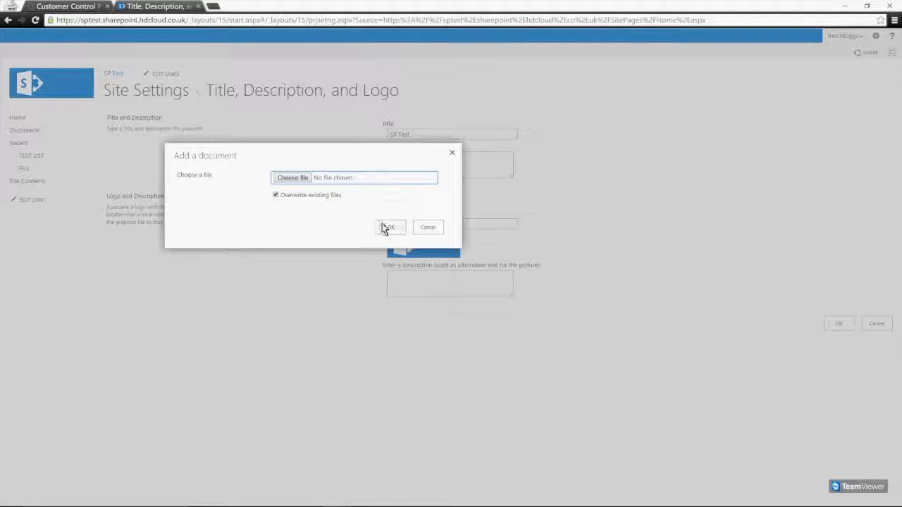
click(429, 233)
click(407, 226)
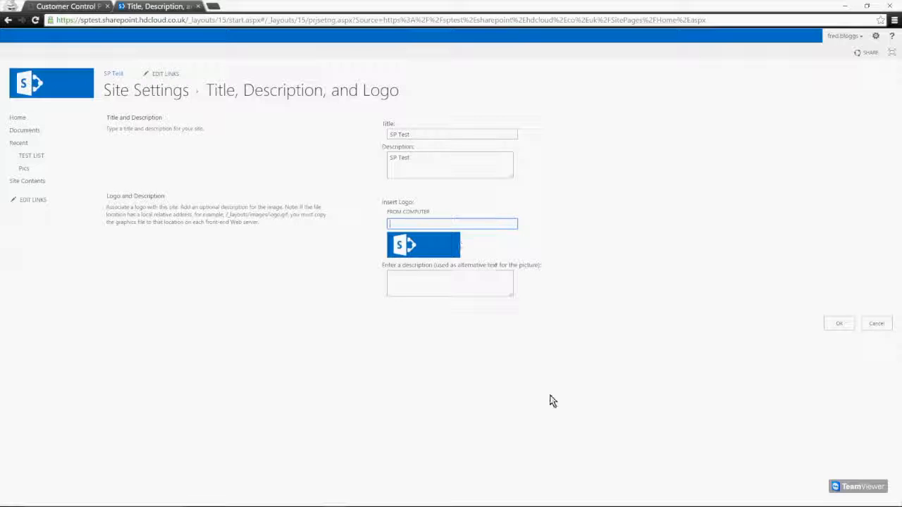
click(407, 284)
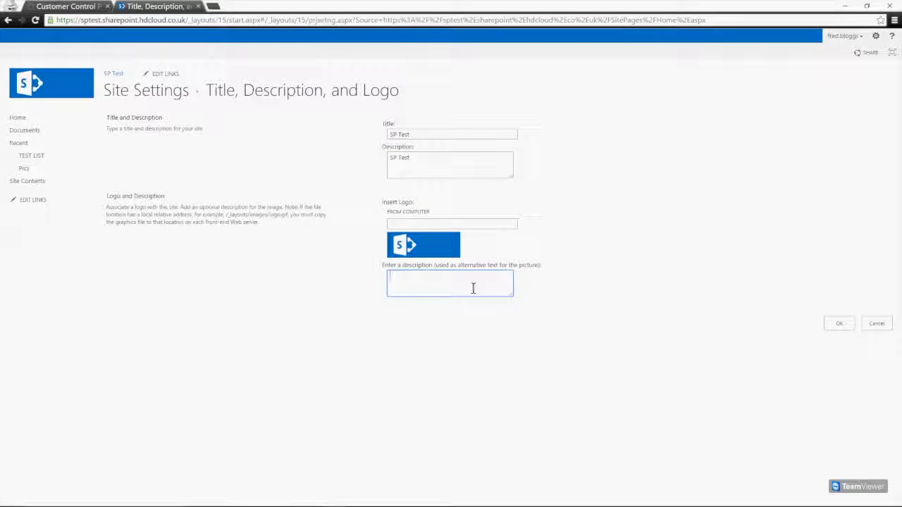
double_click(664, 312)
click(840, 329)
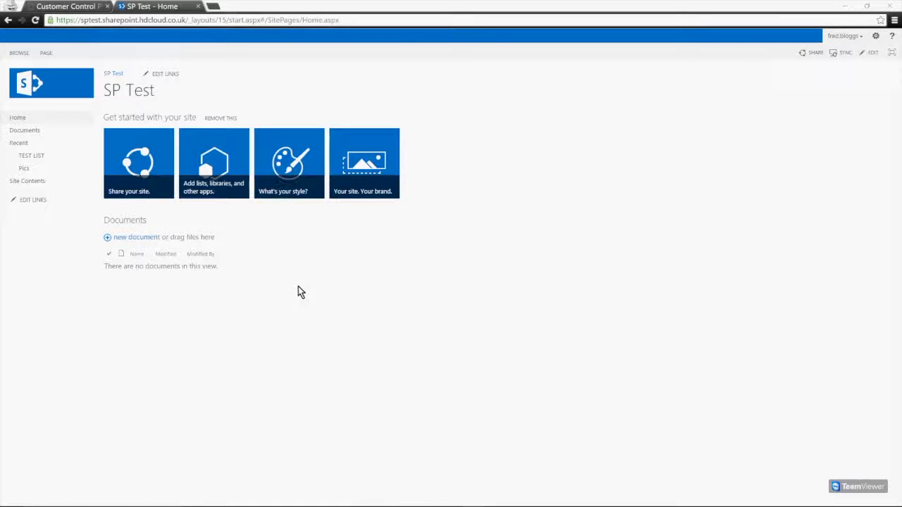
click(293, 178)
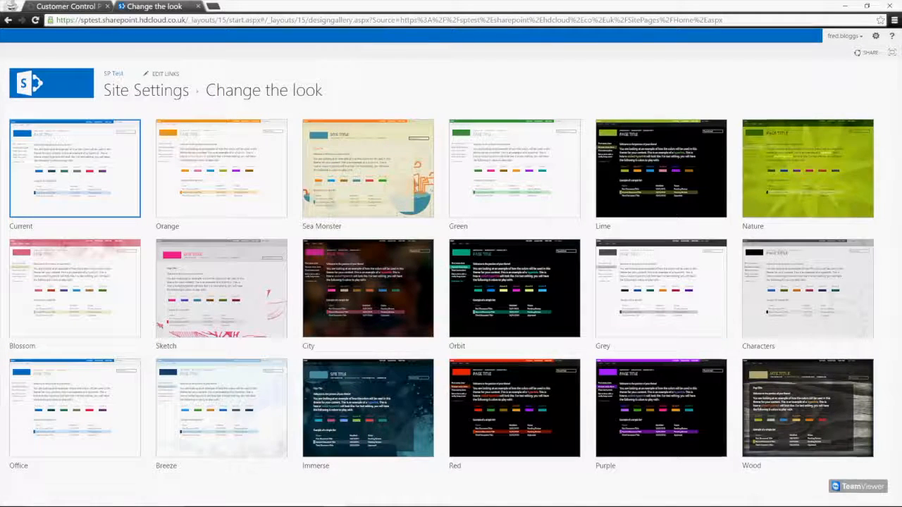
Pick the Lime design in the Change the look gallery
click(633, 181)
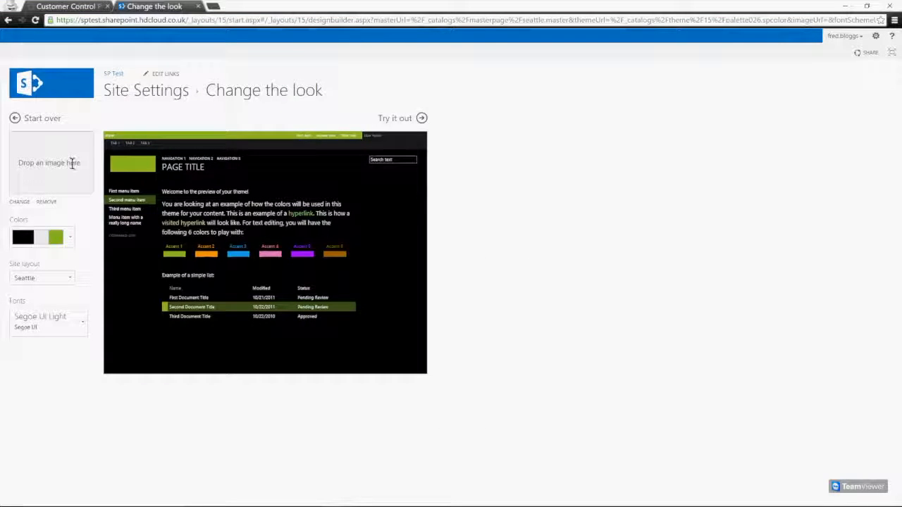
Choose the black and green colour palette for the Lime look
click(70, 239)
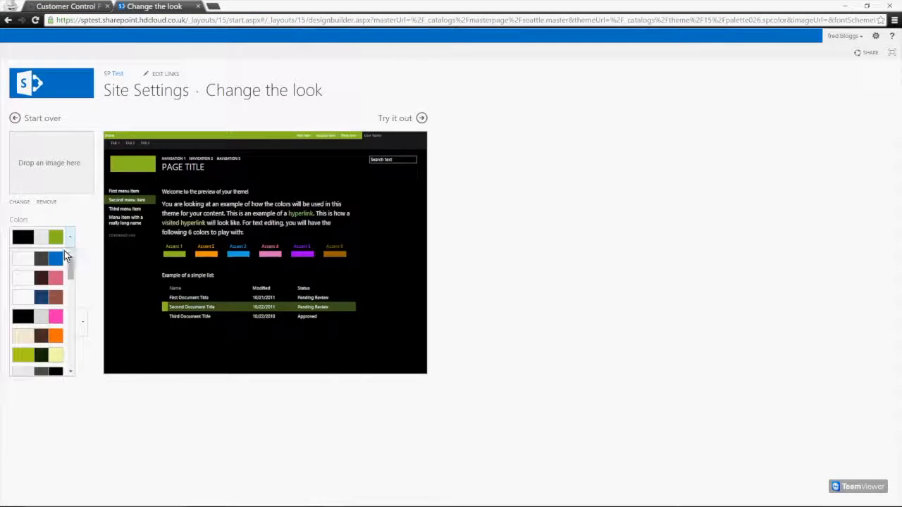
scroll(33, 339, down, 4)
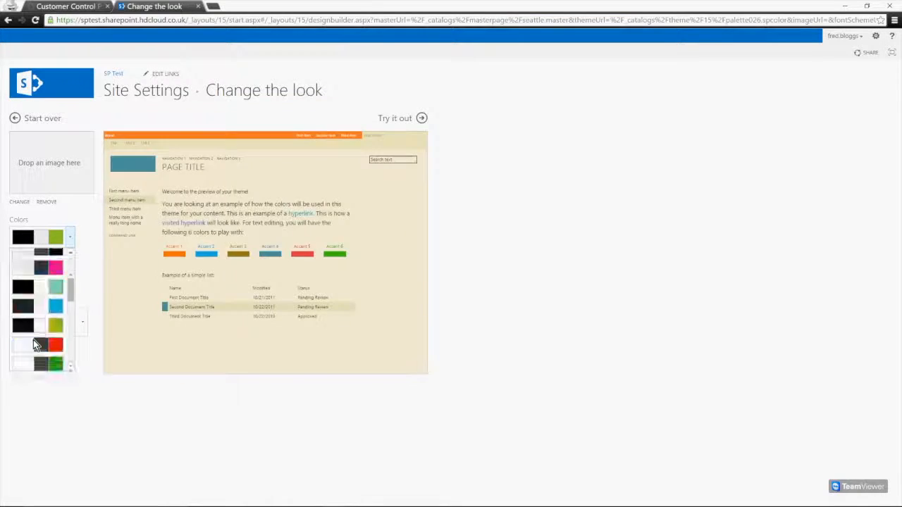
scroll(36, 352, up, 5)
click(55, 204)
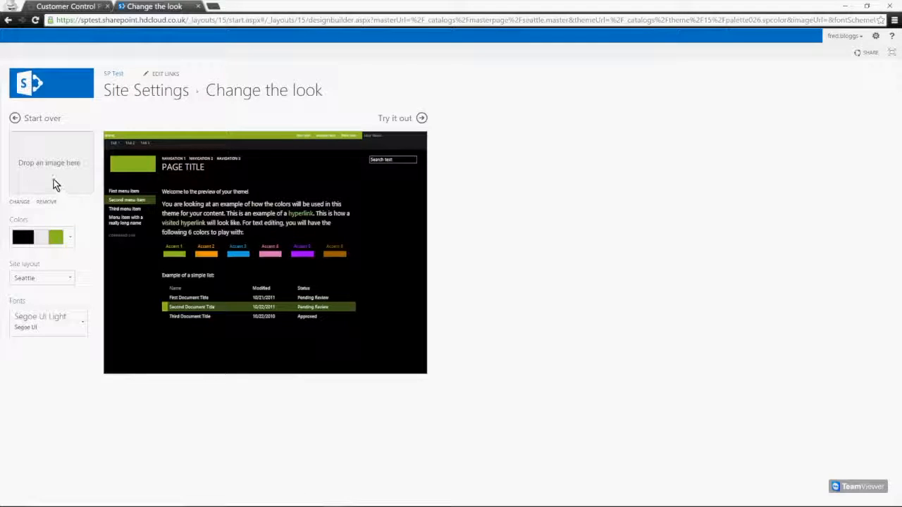
Try the Oslo layout, settle on Seattle, and set the fonts to Typewriter
click(71, 279)
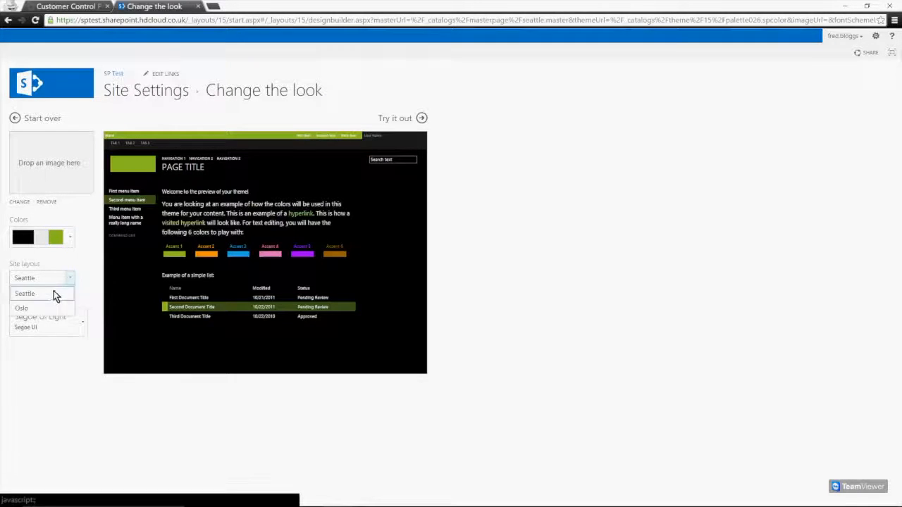
click(46, 294)
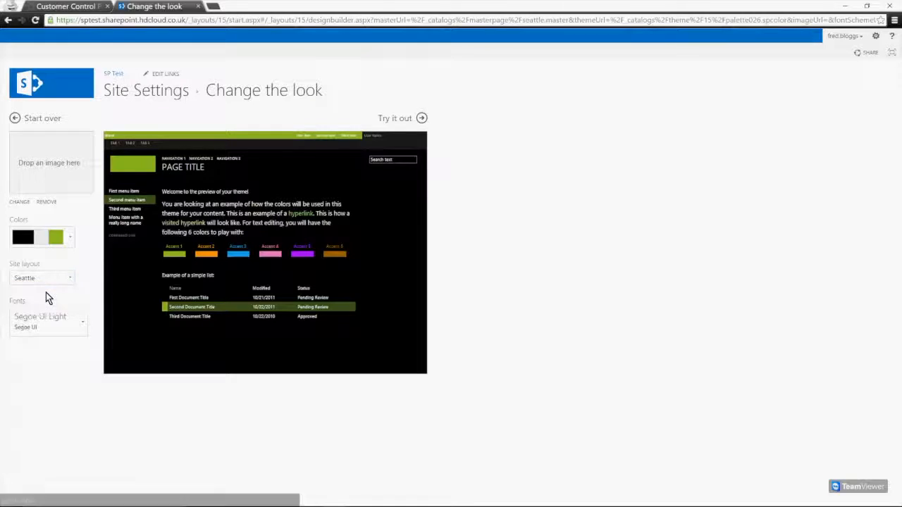
click(71, 283)
click(44, 310)
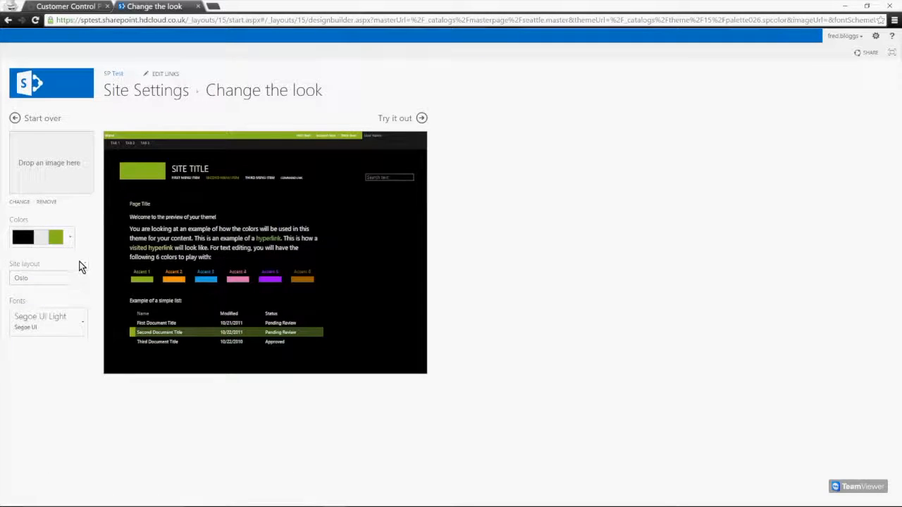
click(64, 279)
click(41, 292)
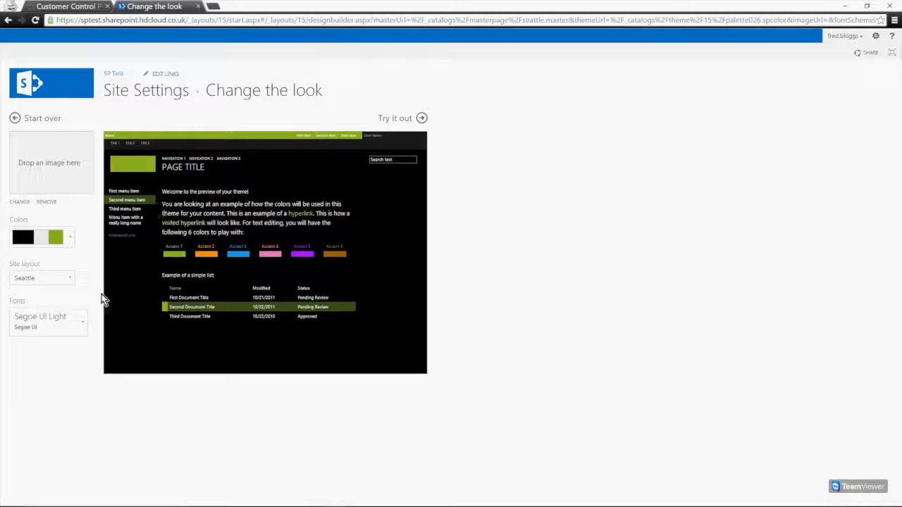
click(82, 323)
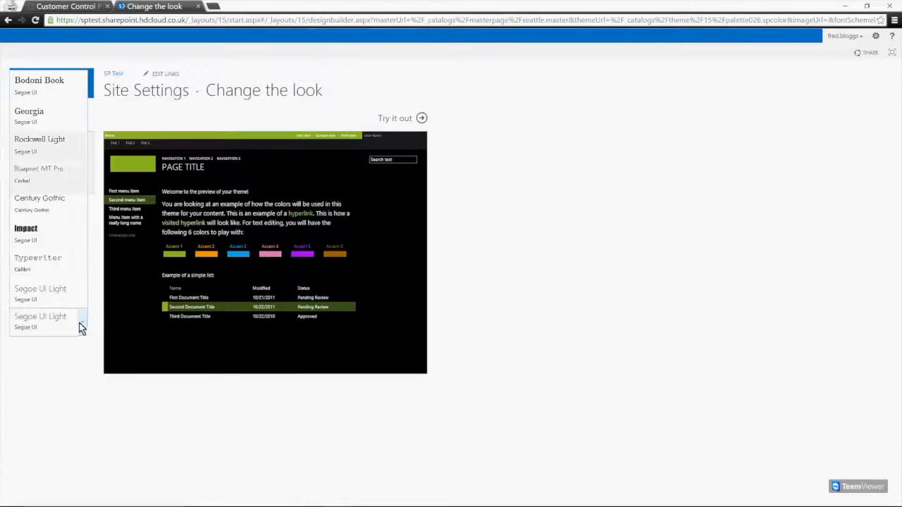
click(41, 258)
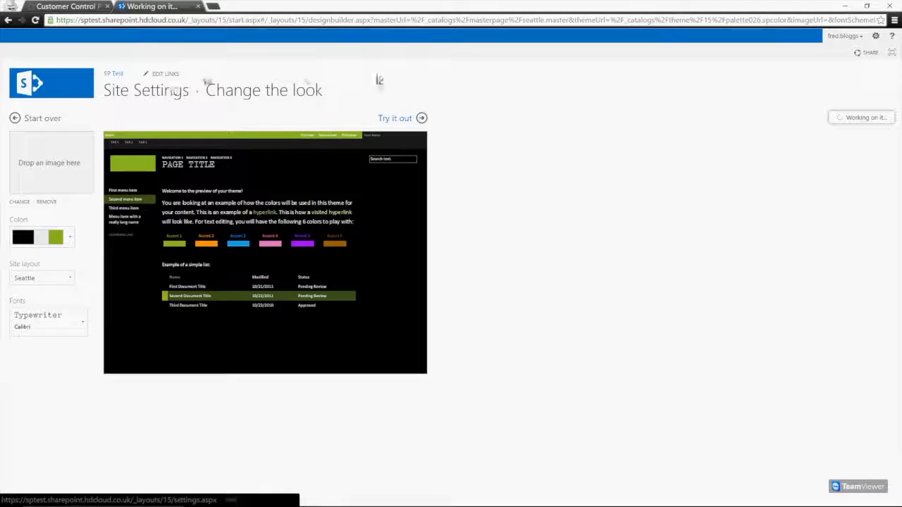
click(399, 117)
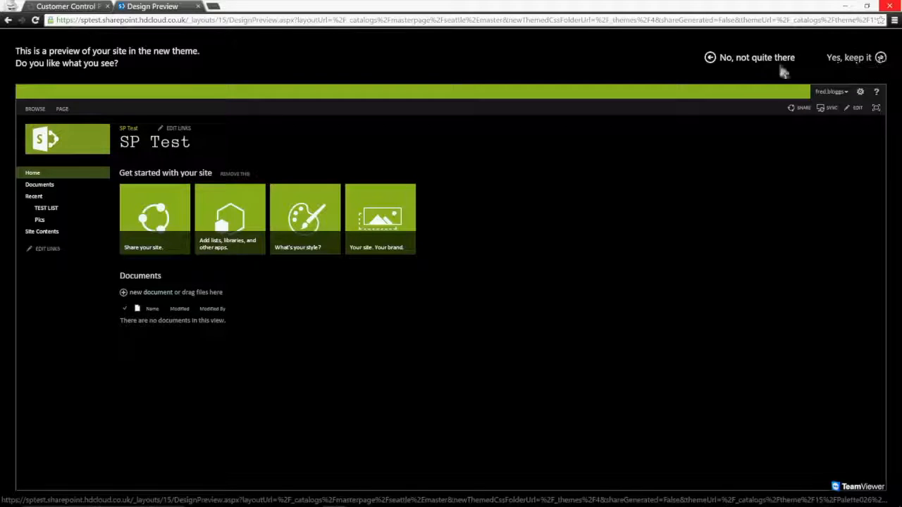
click(742, 64)
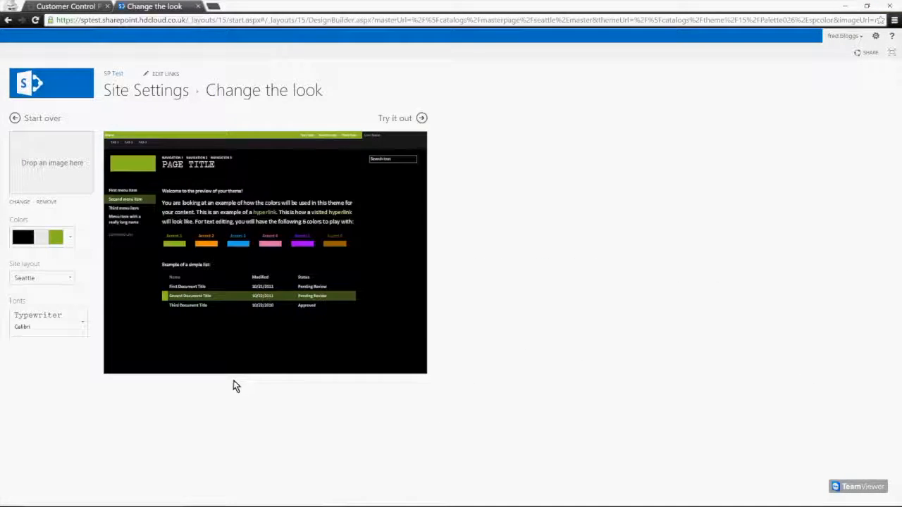
Return to the site home page and choose to add a Tasks list app
click(32, 87)
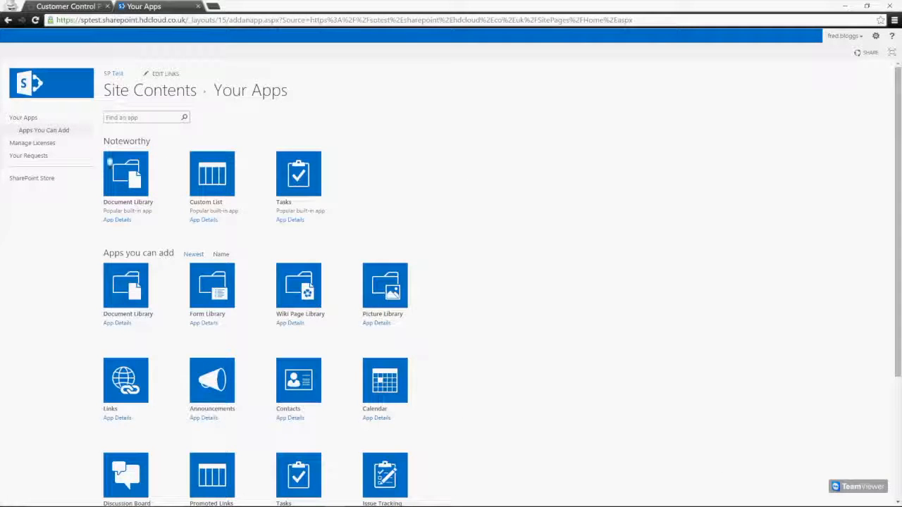
scroll(496, 186, down, 3)
scroll(465, 261, up, 3)
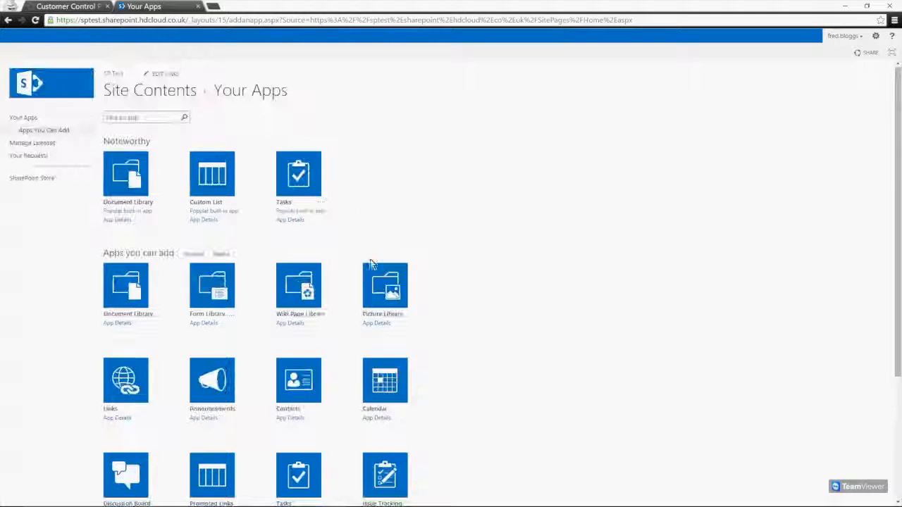
scroll(486, 224, down, 3)
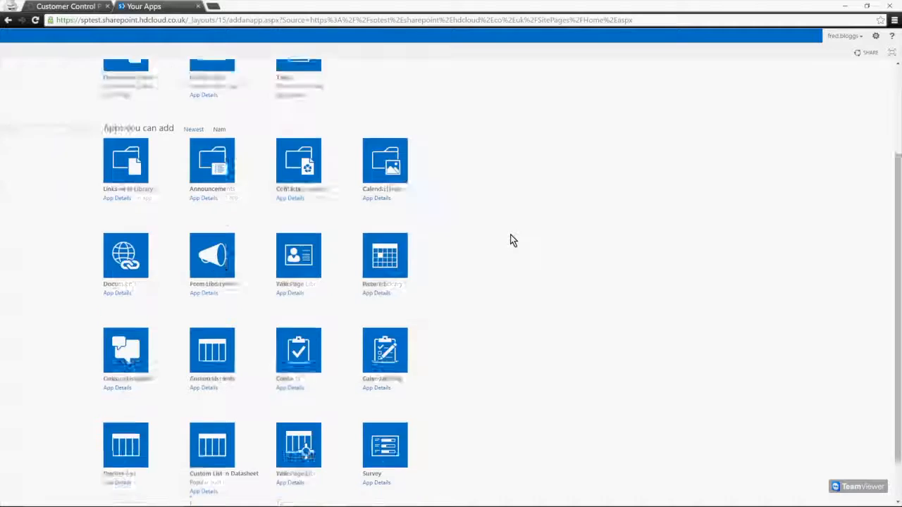
scroll(514, 333, up, 3)
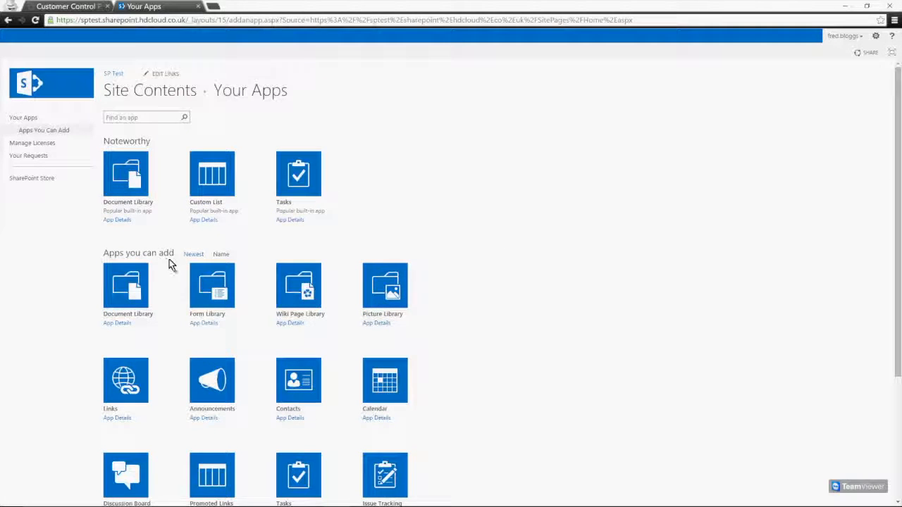
scroll(335, 324, down, 3)
scroll(358, 372, up, 3)
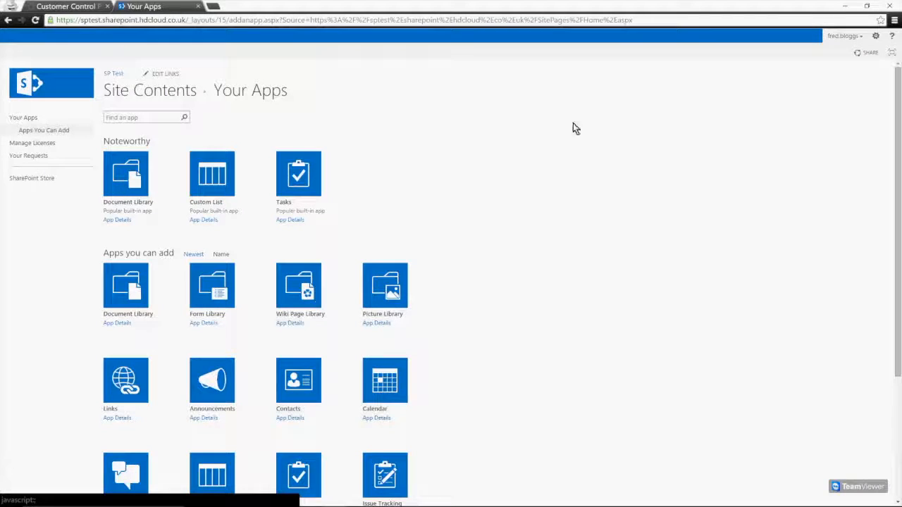
click(288, 204)
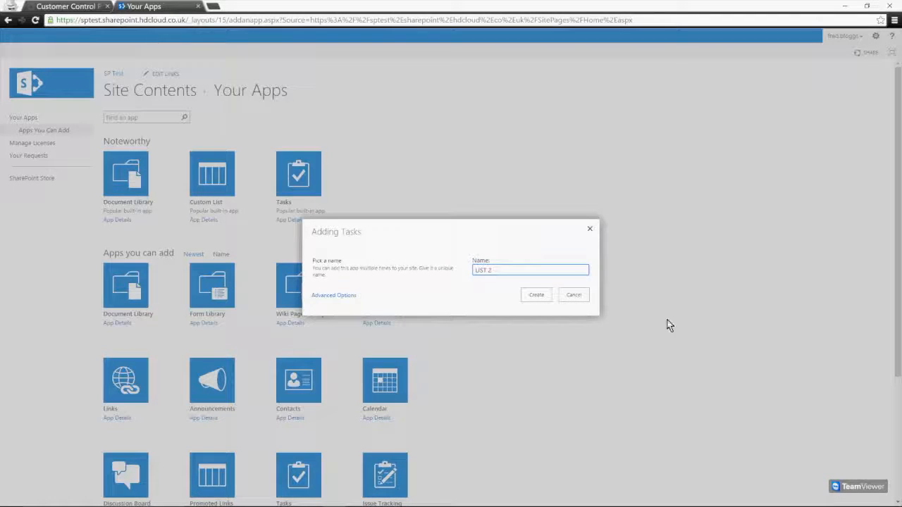
Create the Tasks list with the name LIST 2
click(529, 293)
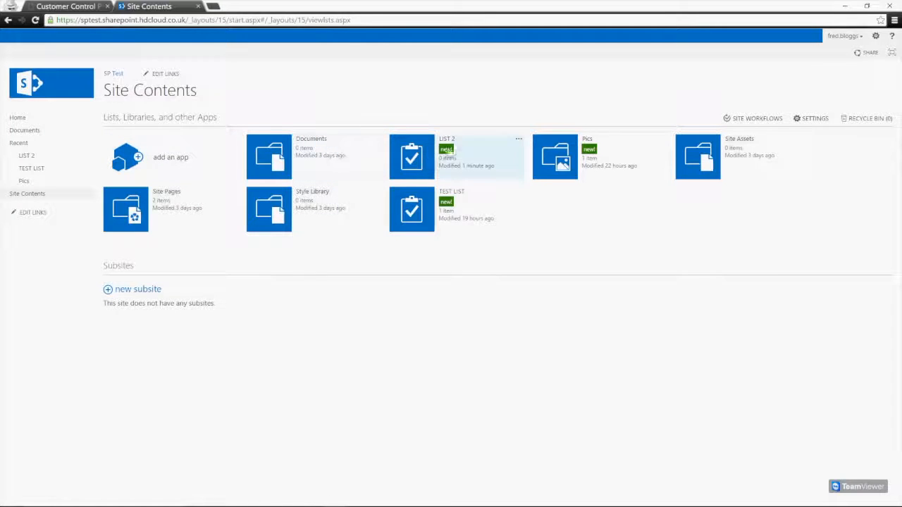
Open LIST 2 from its options callout and start a new task
mouse_move(517, 146)
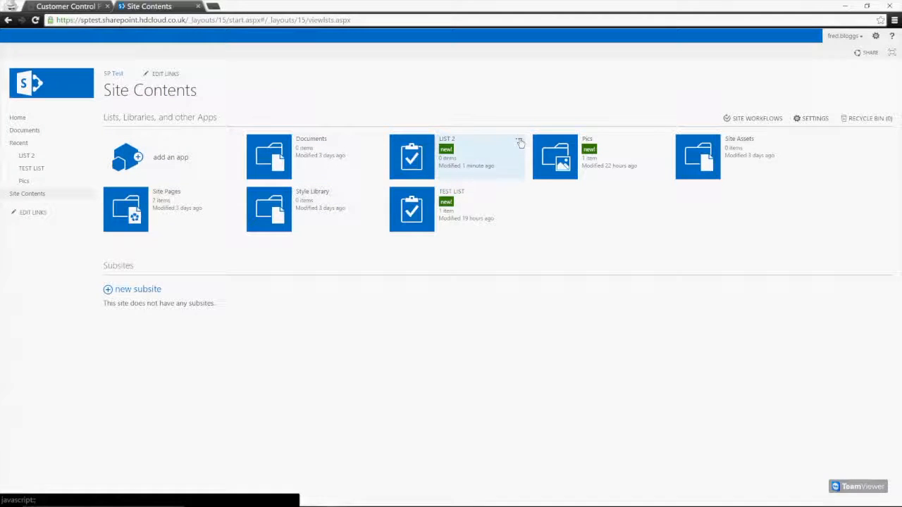
click(520, 142)
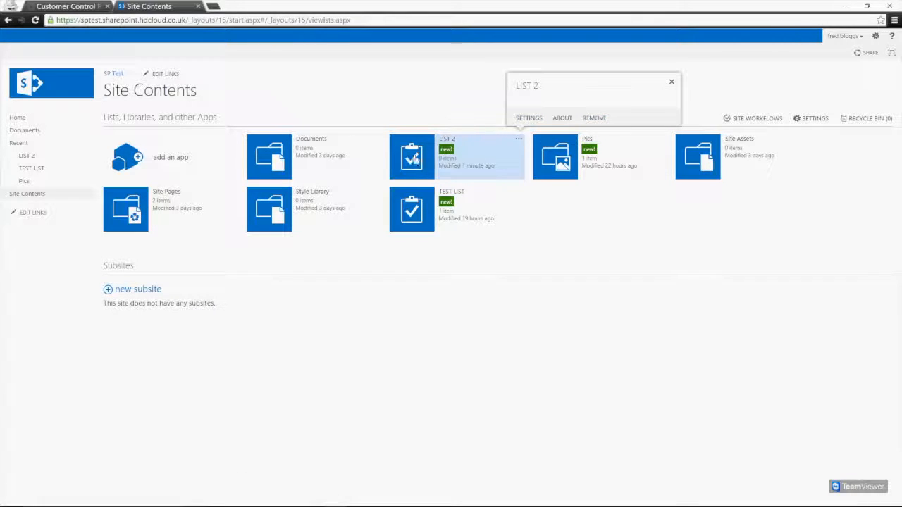
click(415, 158)
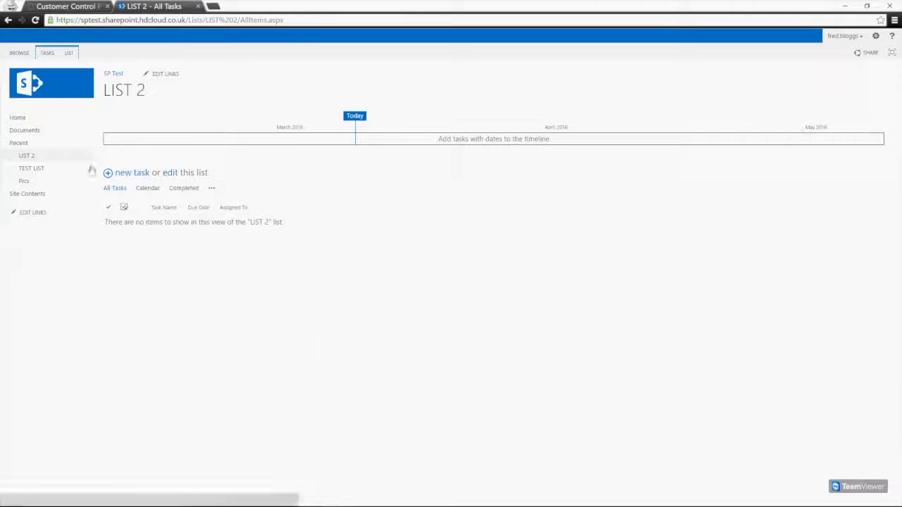
click(133, 173)
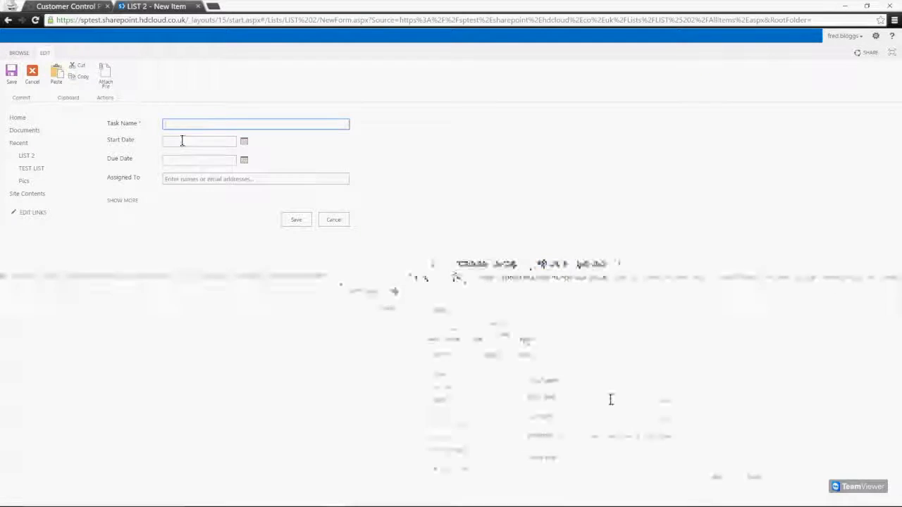
Name the task 'TEST TASK' and assign it to a colleague by e-mail address
click(183, 177)
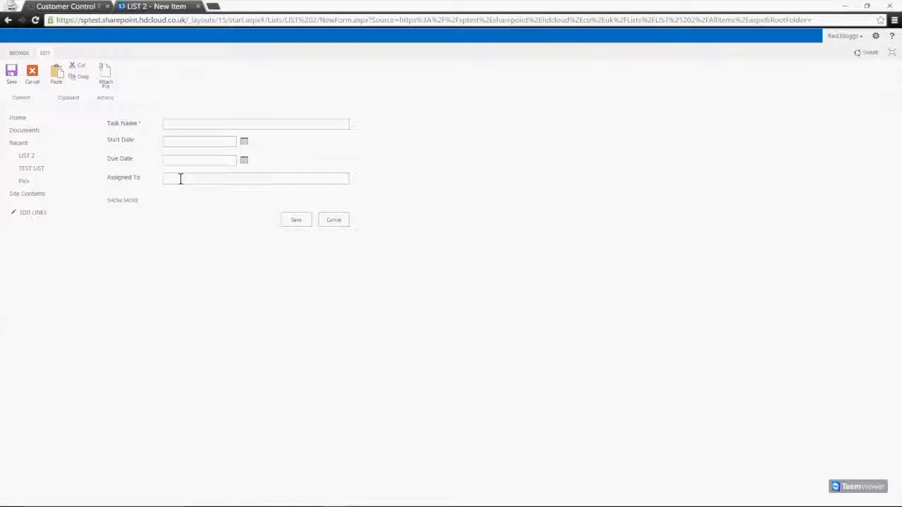
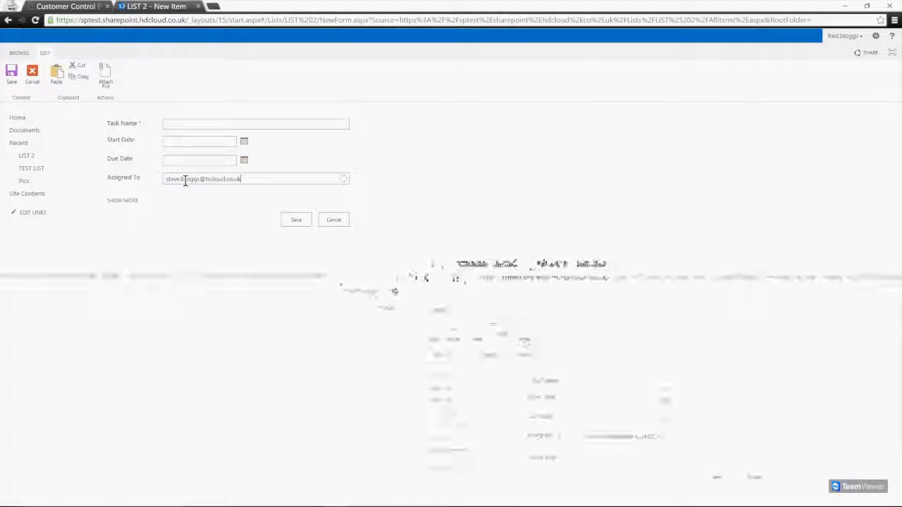
click(195, 122)
text(TEST TASK)
click(189, 198)
Set start date 3/10/2016 and due date 3/11/2016, then save the task
click(243, 140)
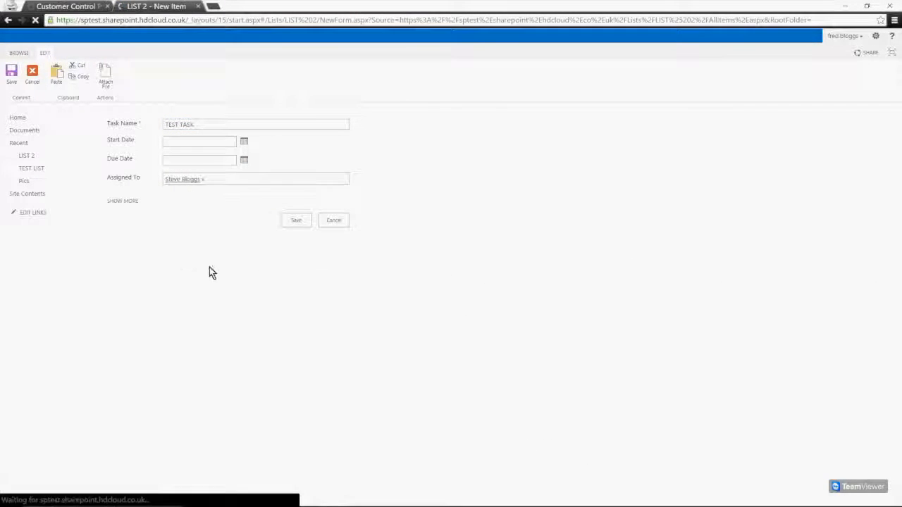
click(214, 184)
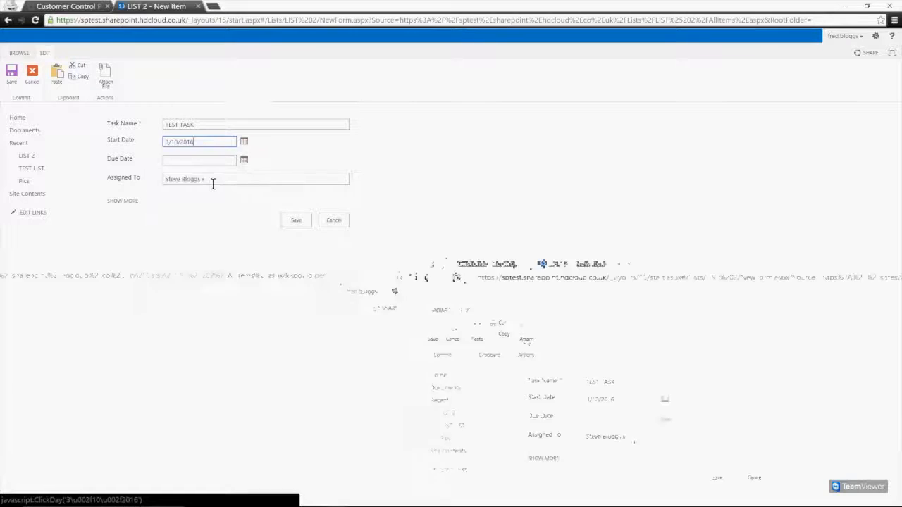
click(243, 160)
click(229, 204)
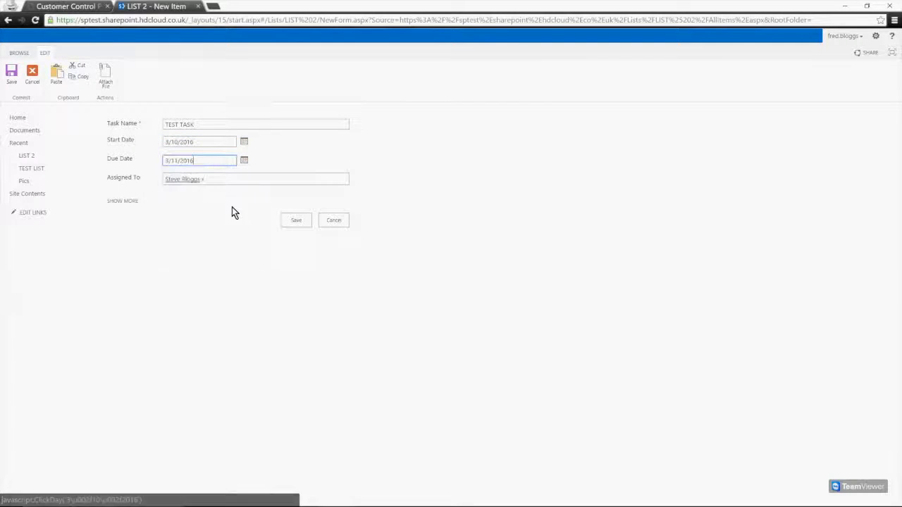
click(296, 221)
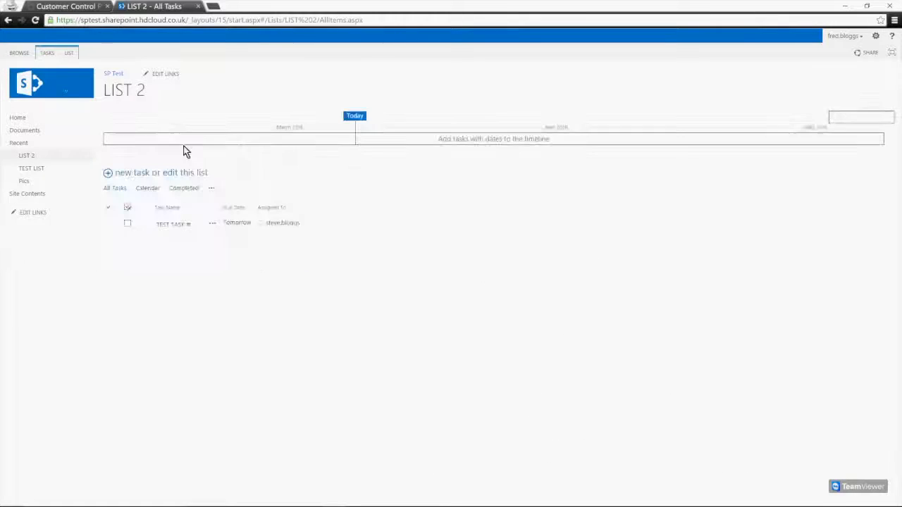
Return to the SP Test home page and open its Site Settings from the gear menu
click(21, 118)
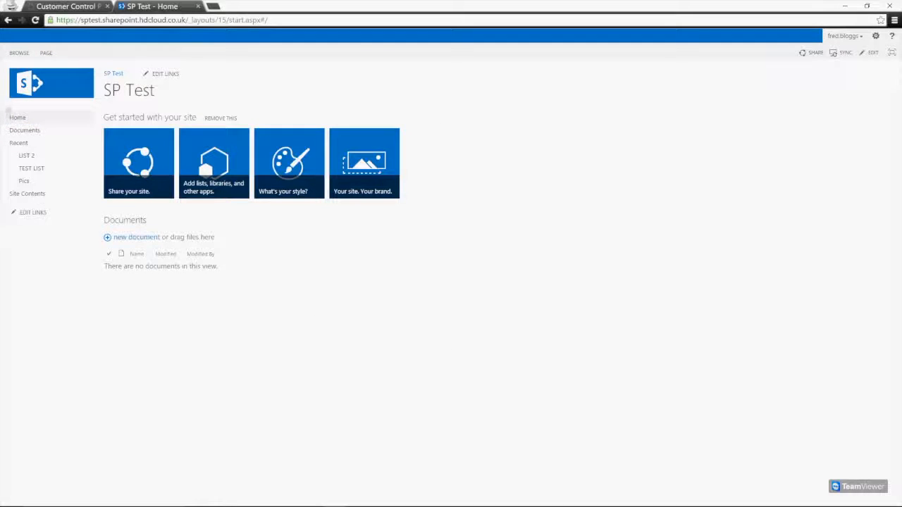
click(864, 35)
click(837, 54)
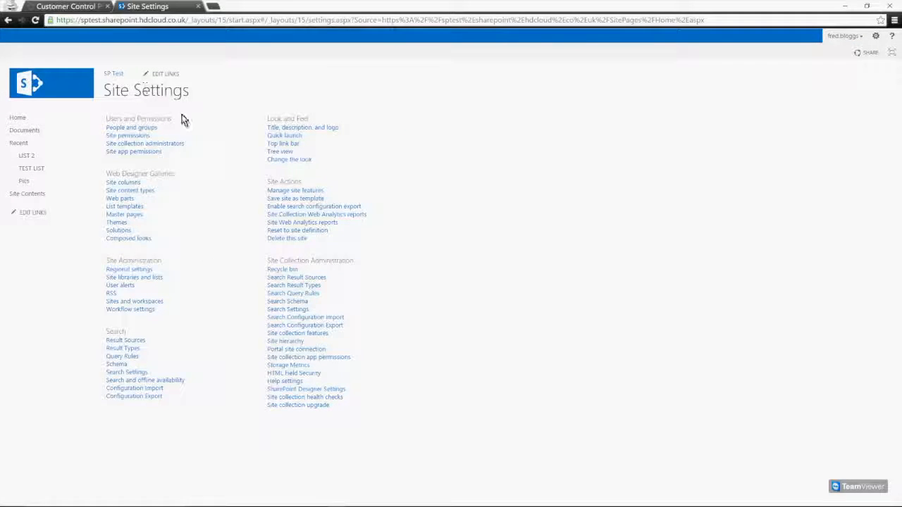
click(132, 129)
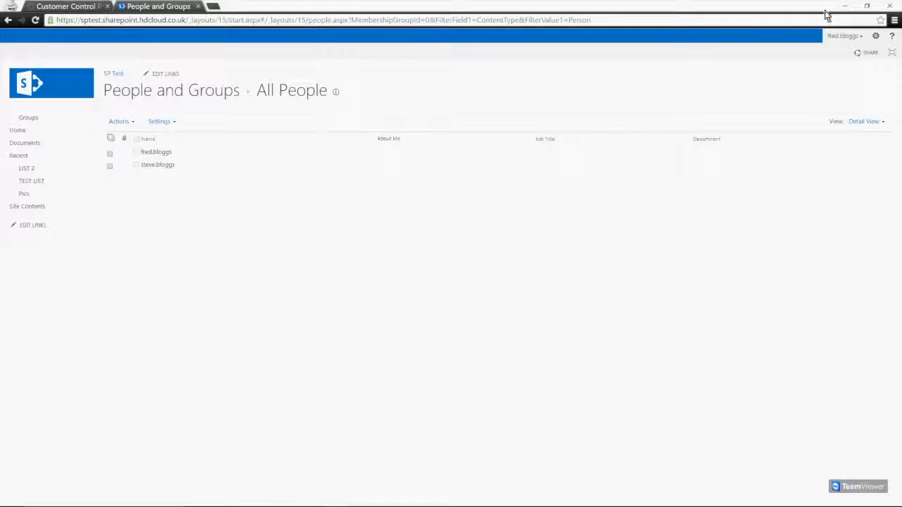
click(875, 37)
click(650, 94)
click(876, 36)
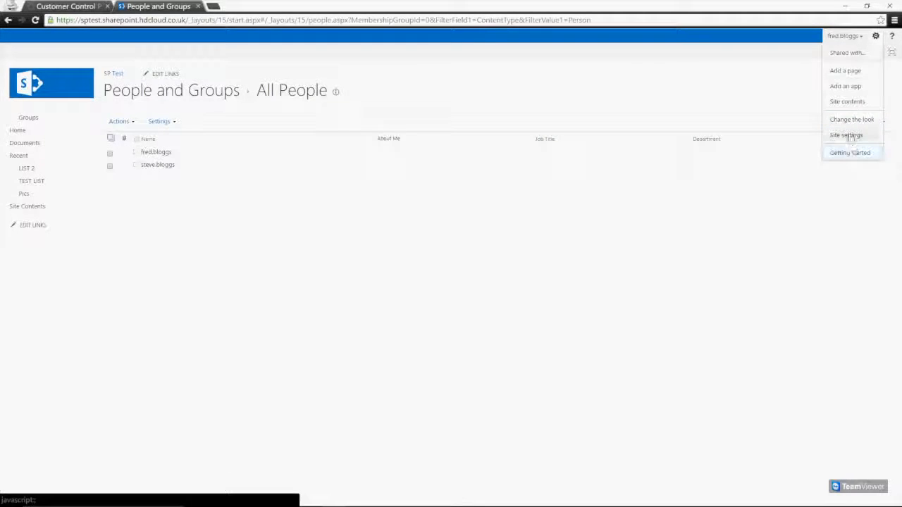
click(848, 136)
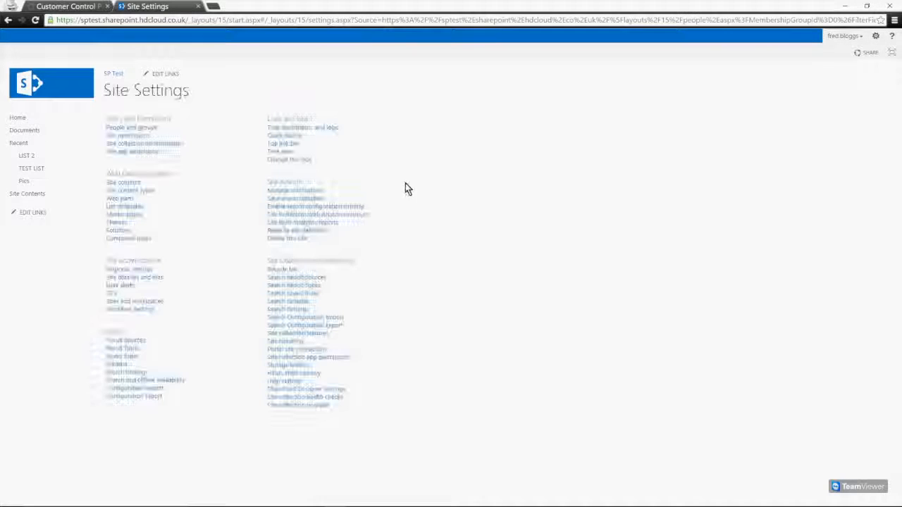